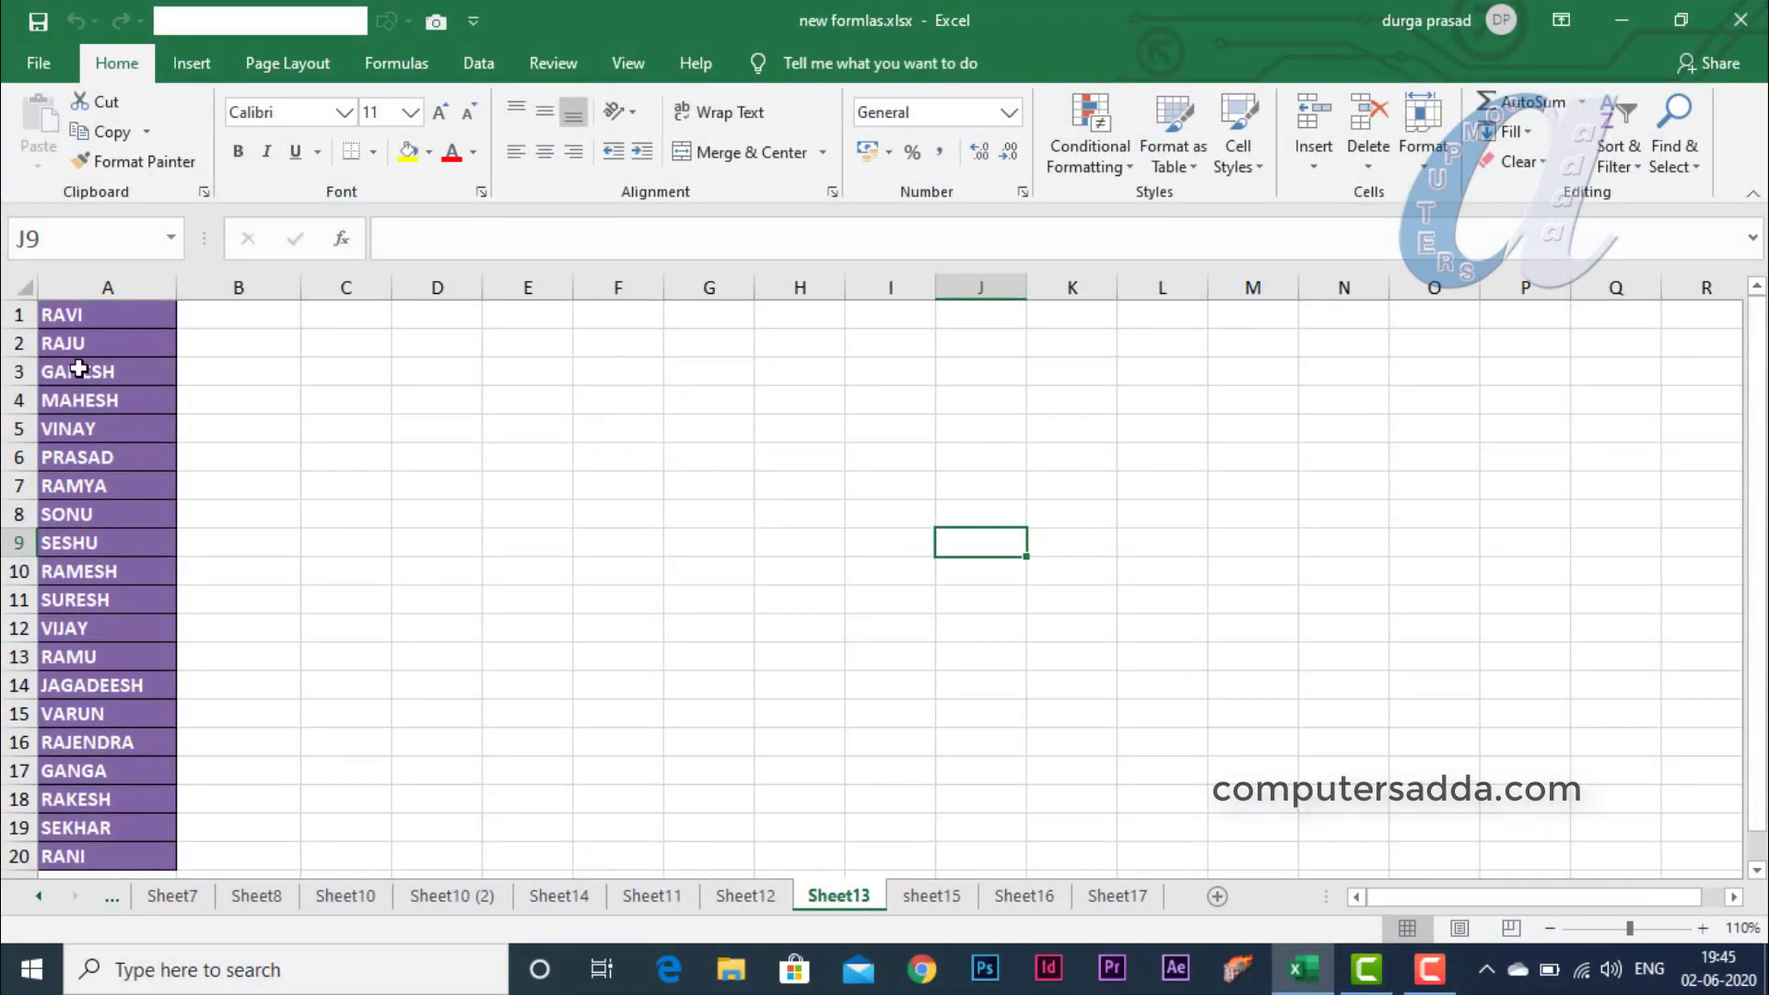
# - Compare sheet15's names with Sheet13's list, ending on sheet15 with cell B1 selected
pyautogui.scroll(-2, 79, 368)
pyautogui.scroll(2, 113, 553)
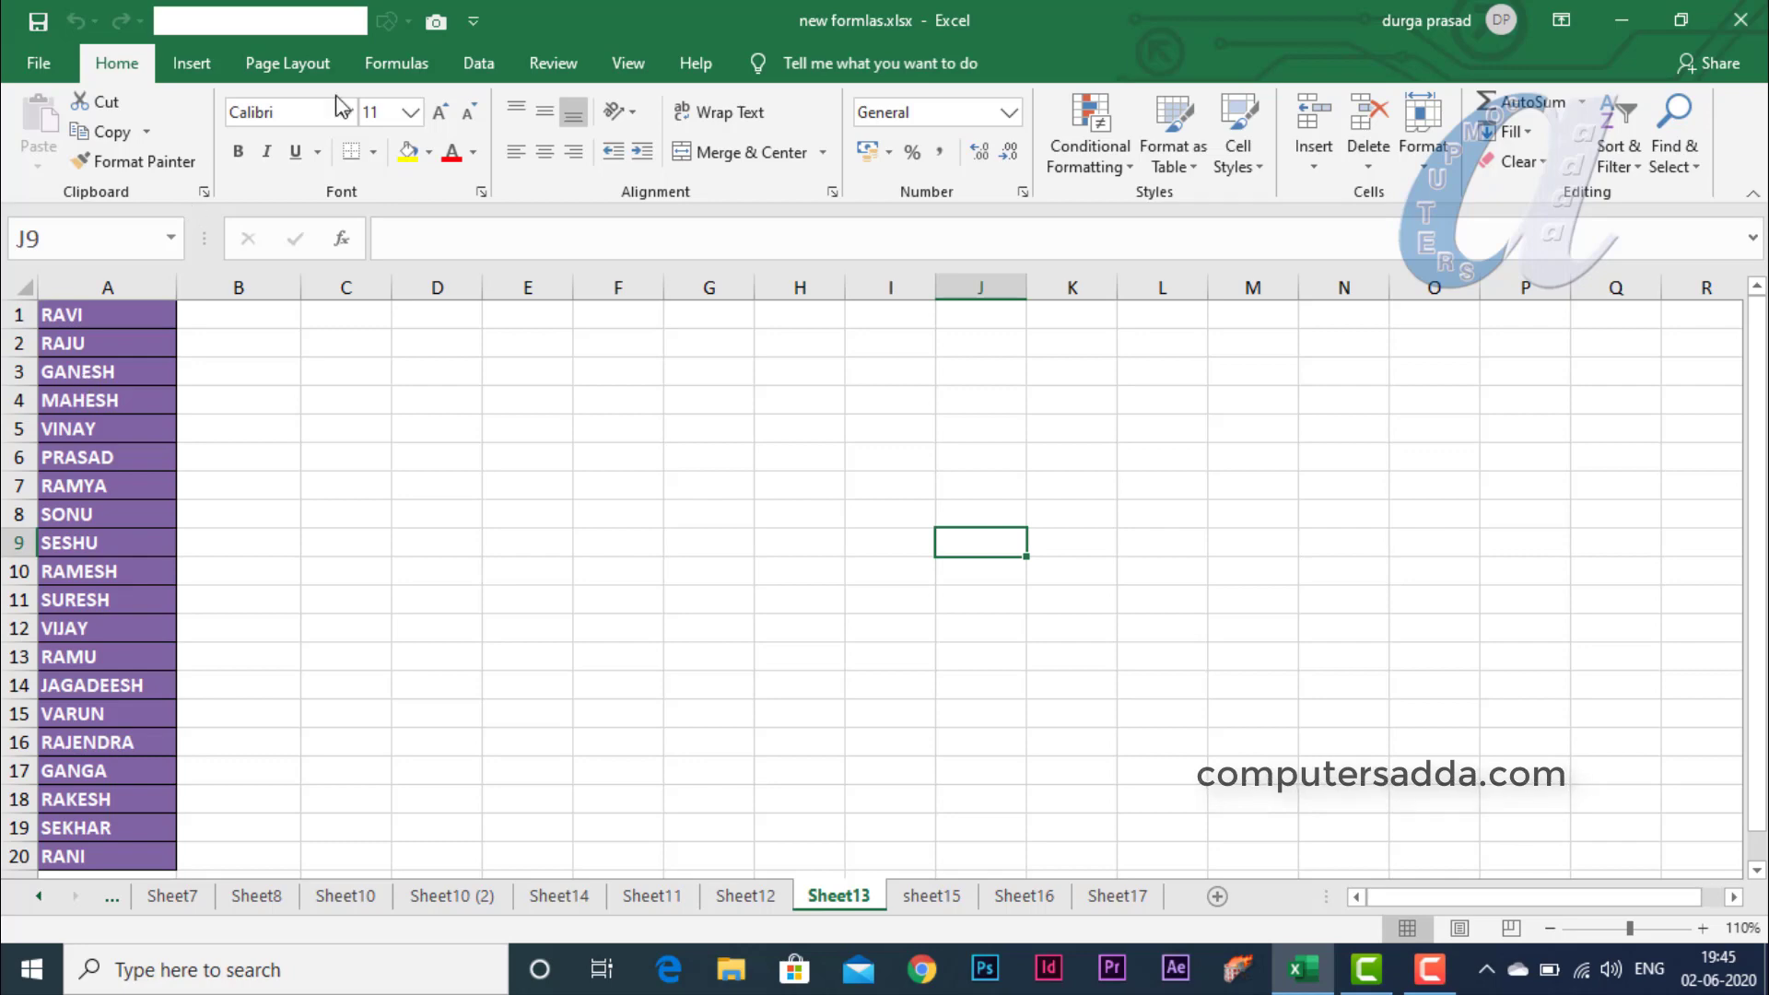
pyautogui.click(920, 901)
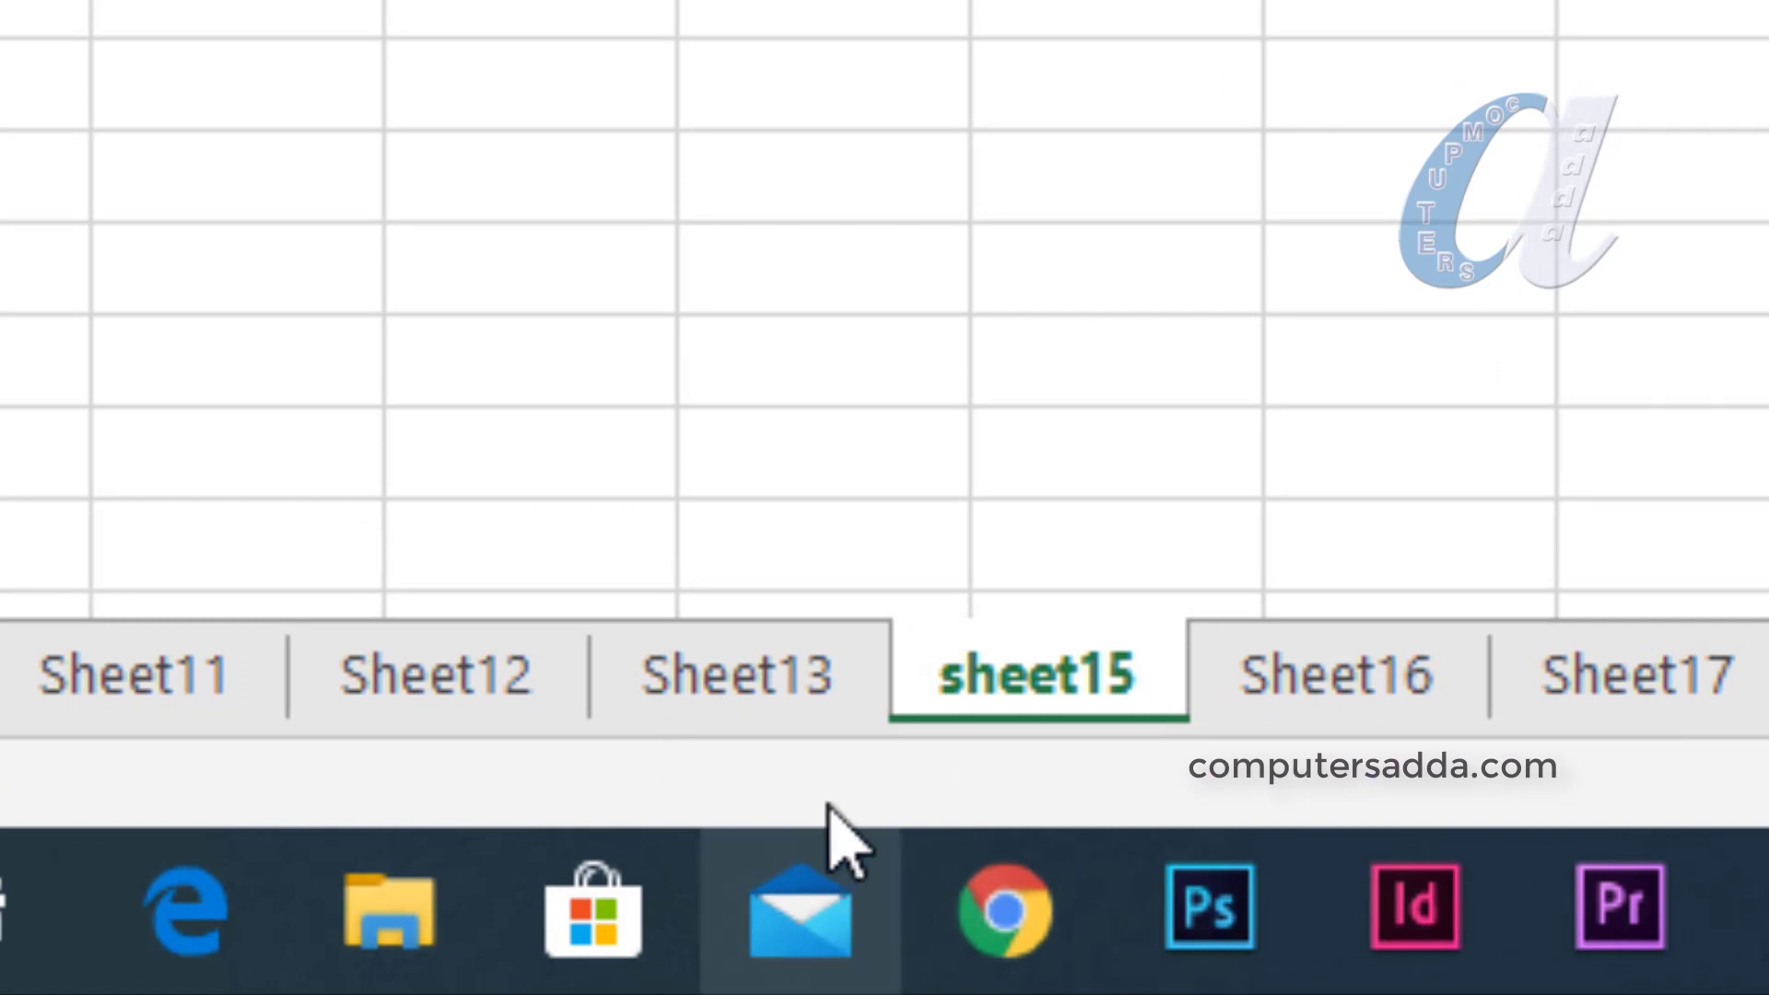
pyautogui.click(728, 686)
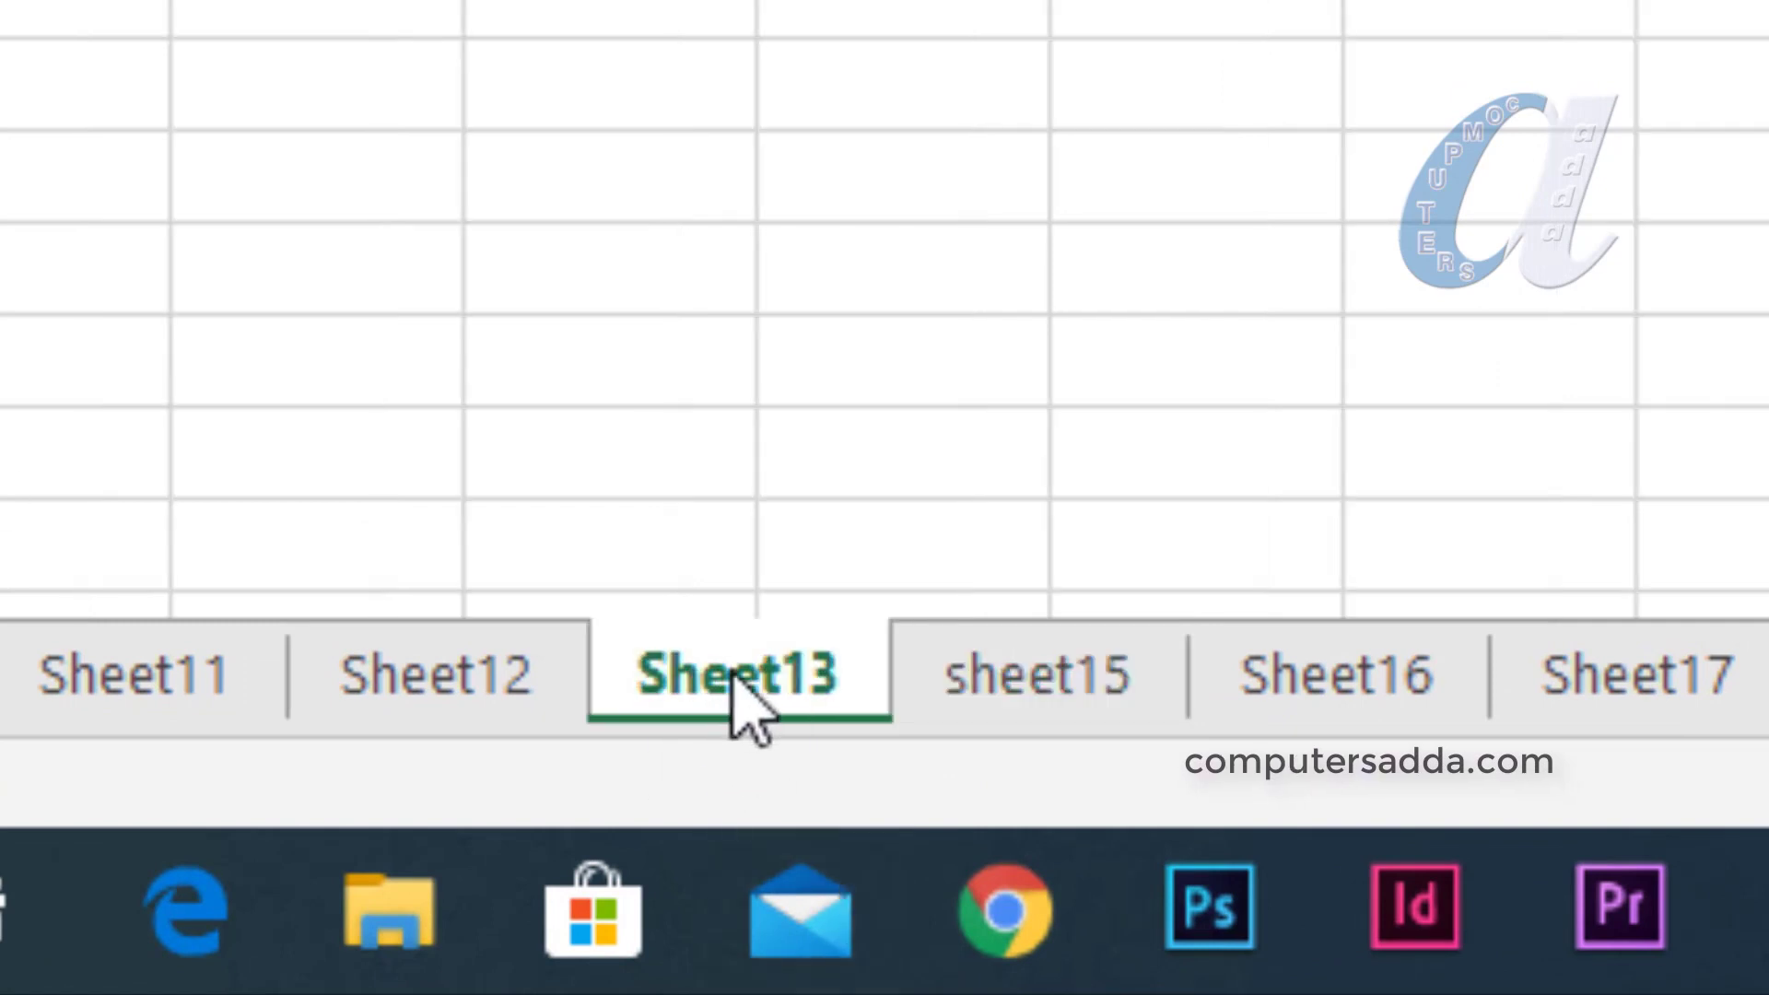
pyautogui.click(1011, 680)
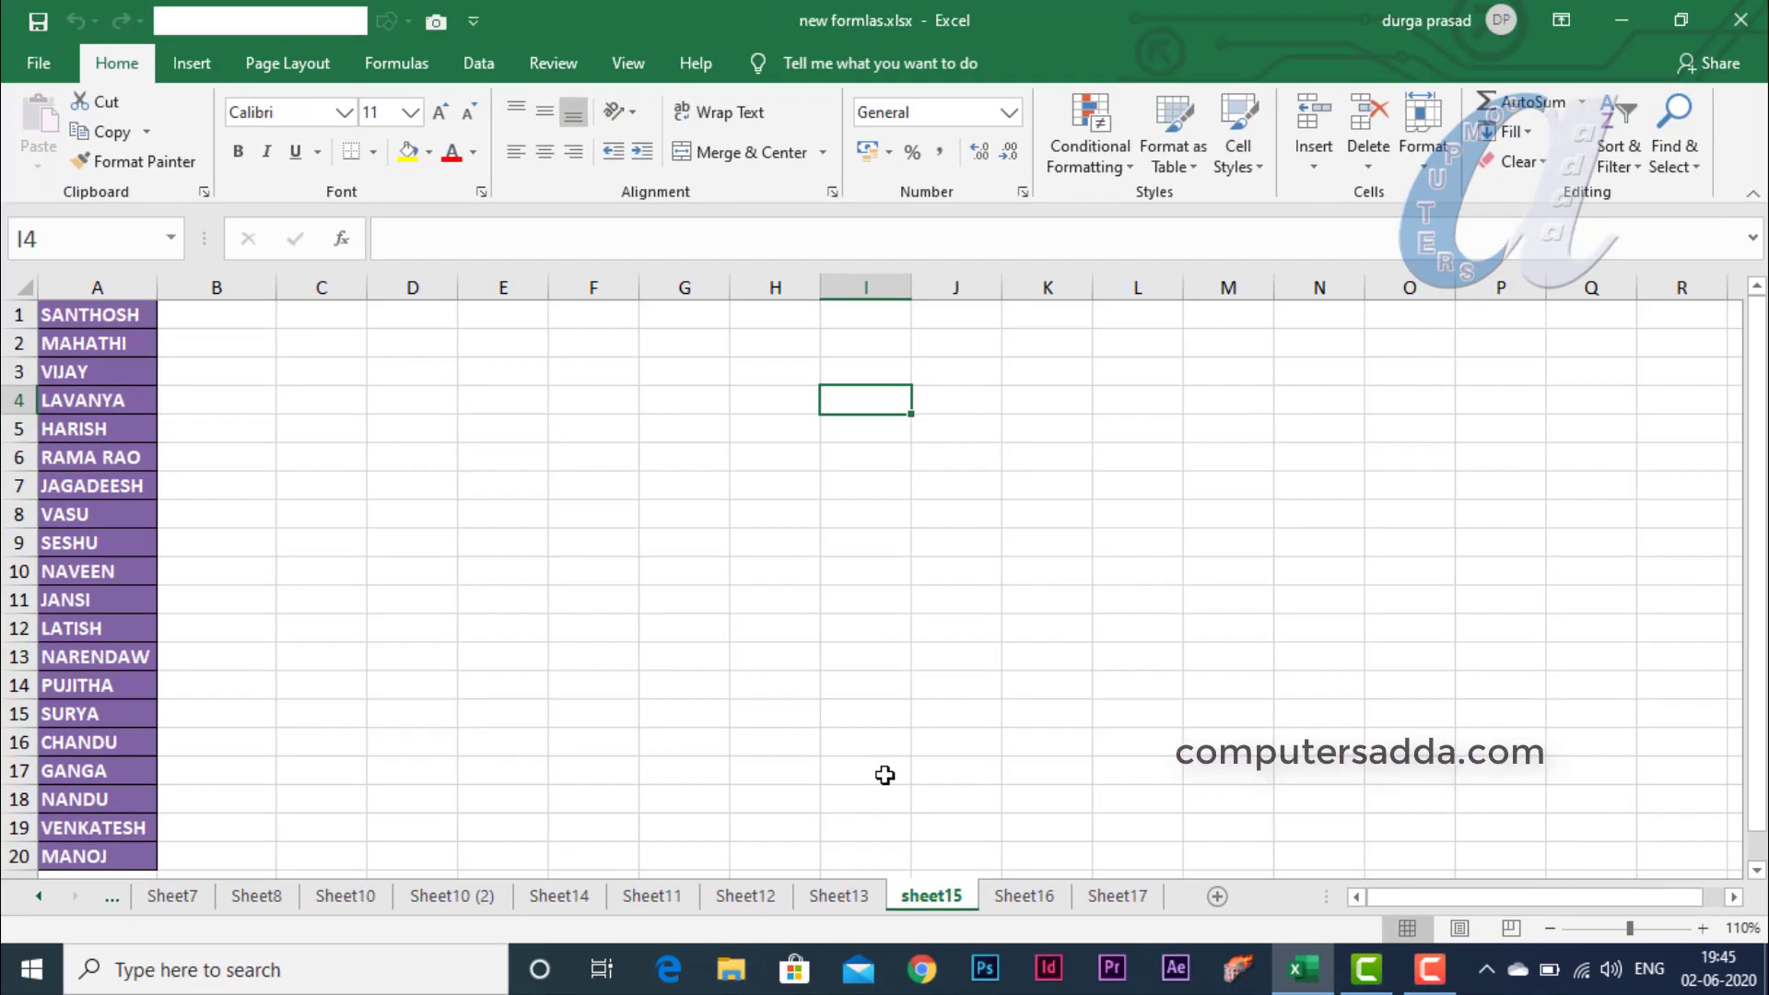
pyautogui.click(534, 543)
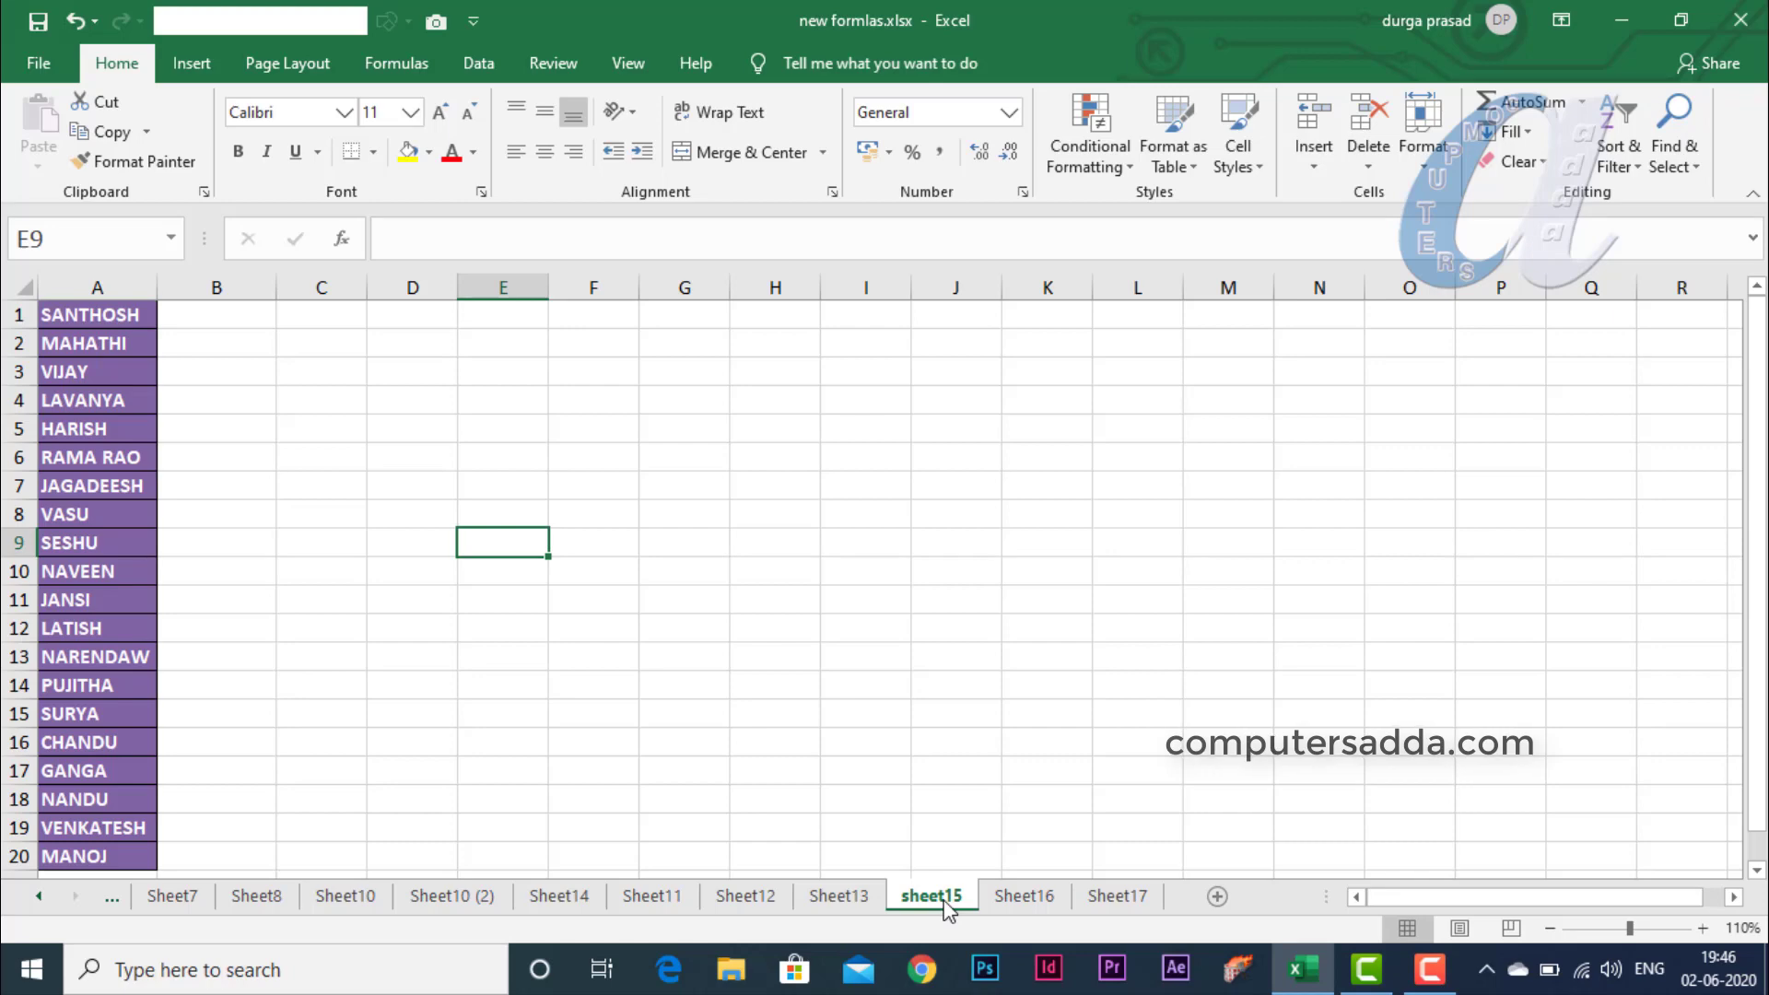
pyautogui.click(838, 897)
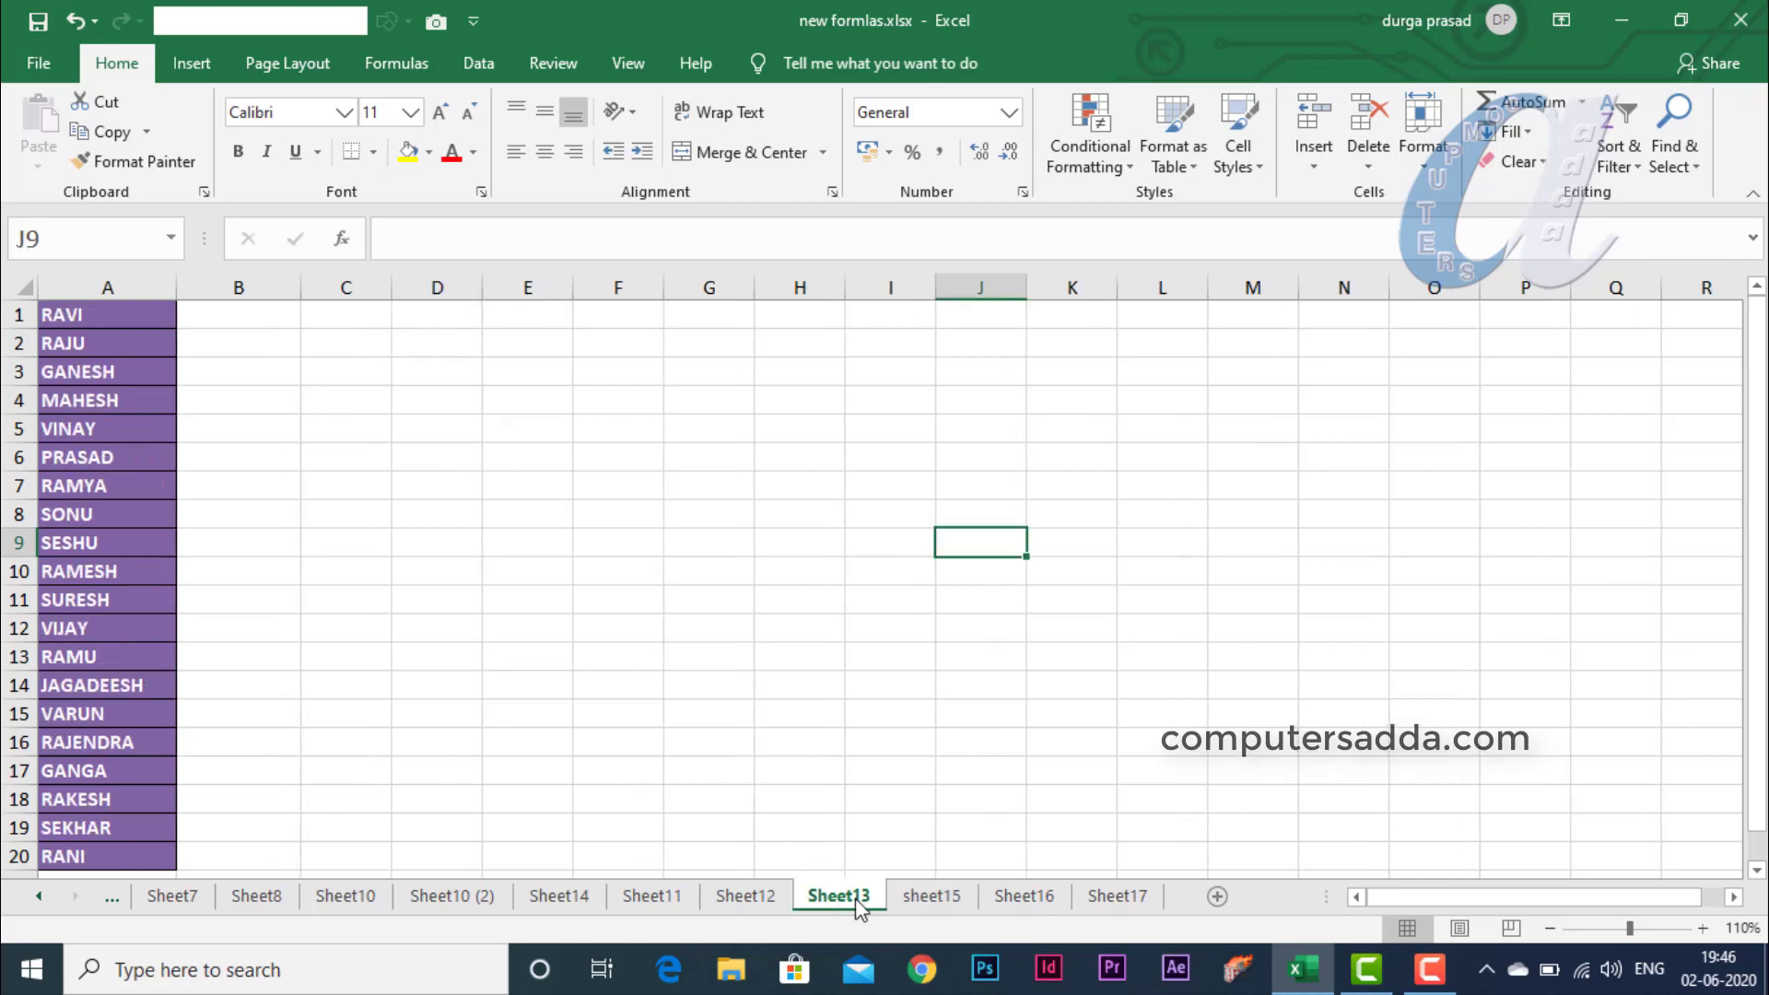
pyautogui.click(931, 897)
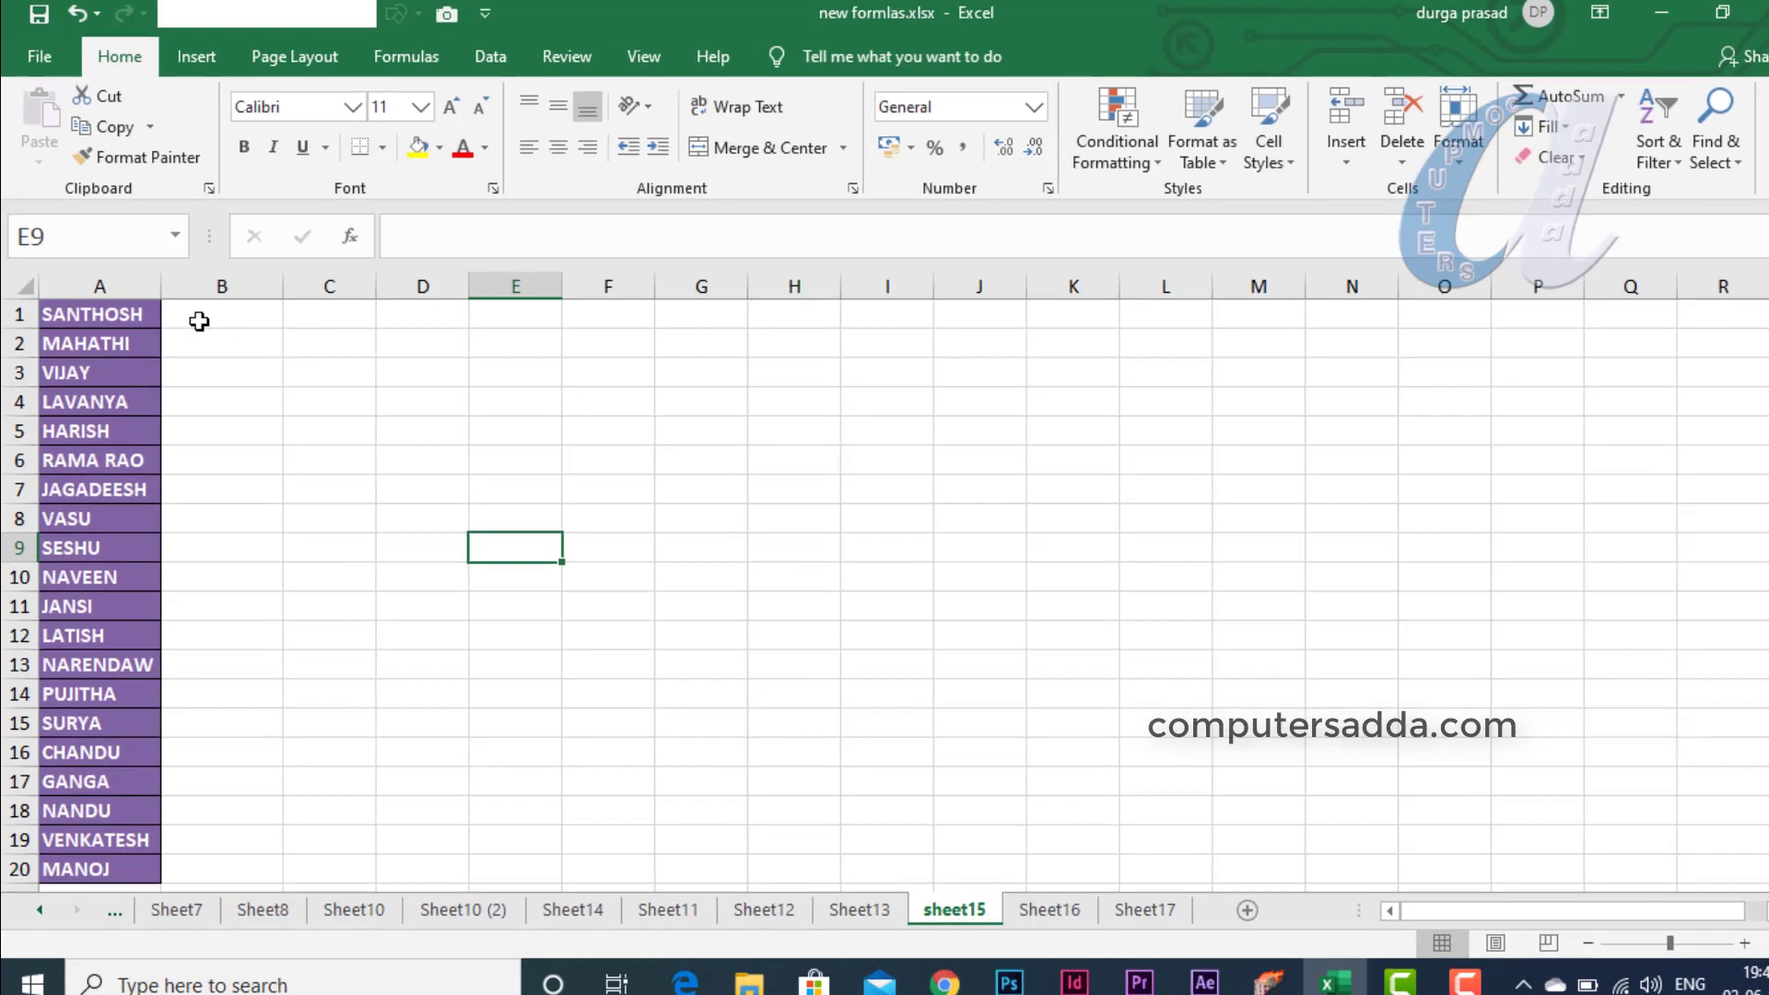
pyautogui.click(198, 315)
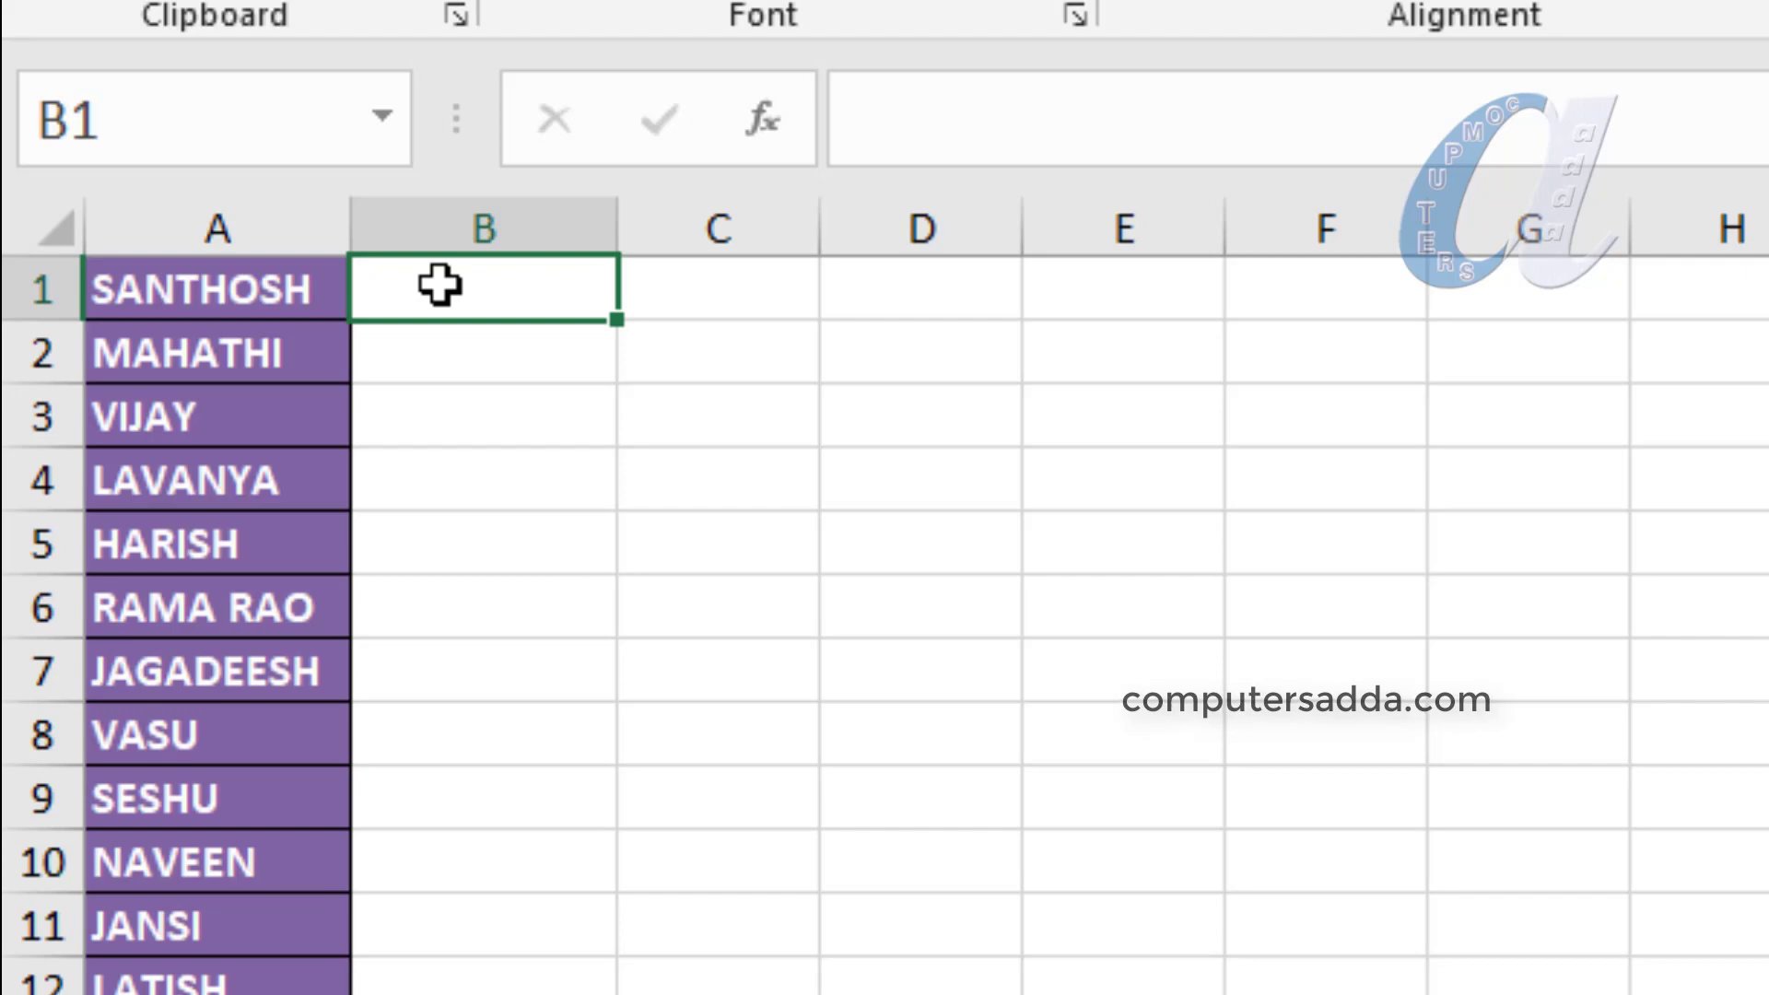
# - Start B1's formula as =if(ISERROR(MATCH( using the function suggestions
pyautogui.write('=')
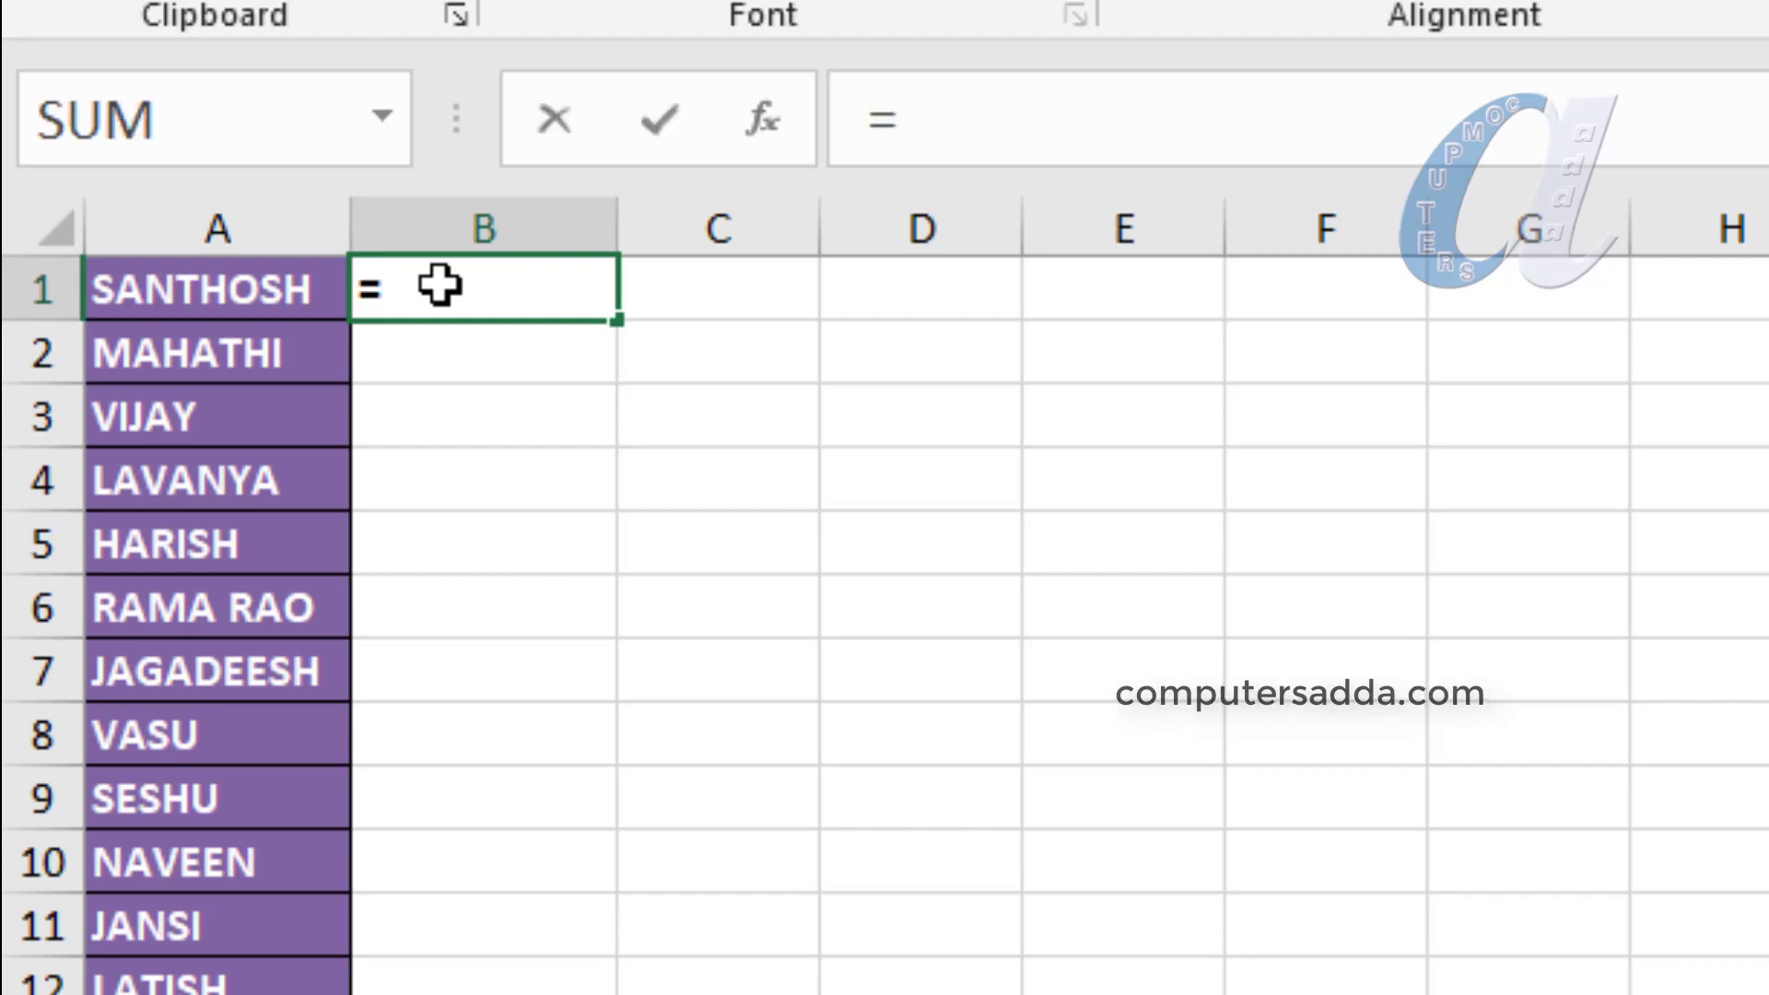
pyautogui.write('if(')
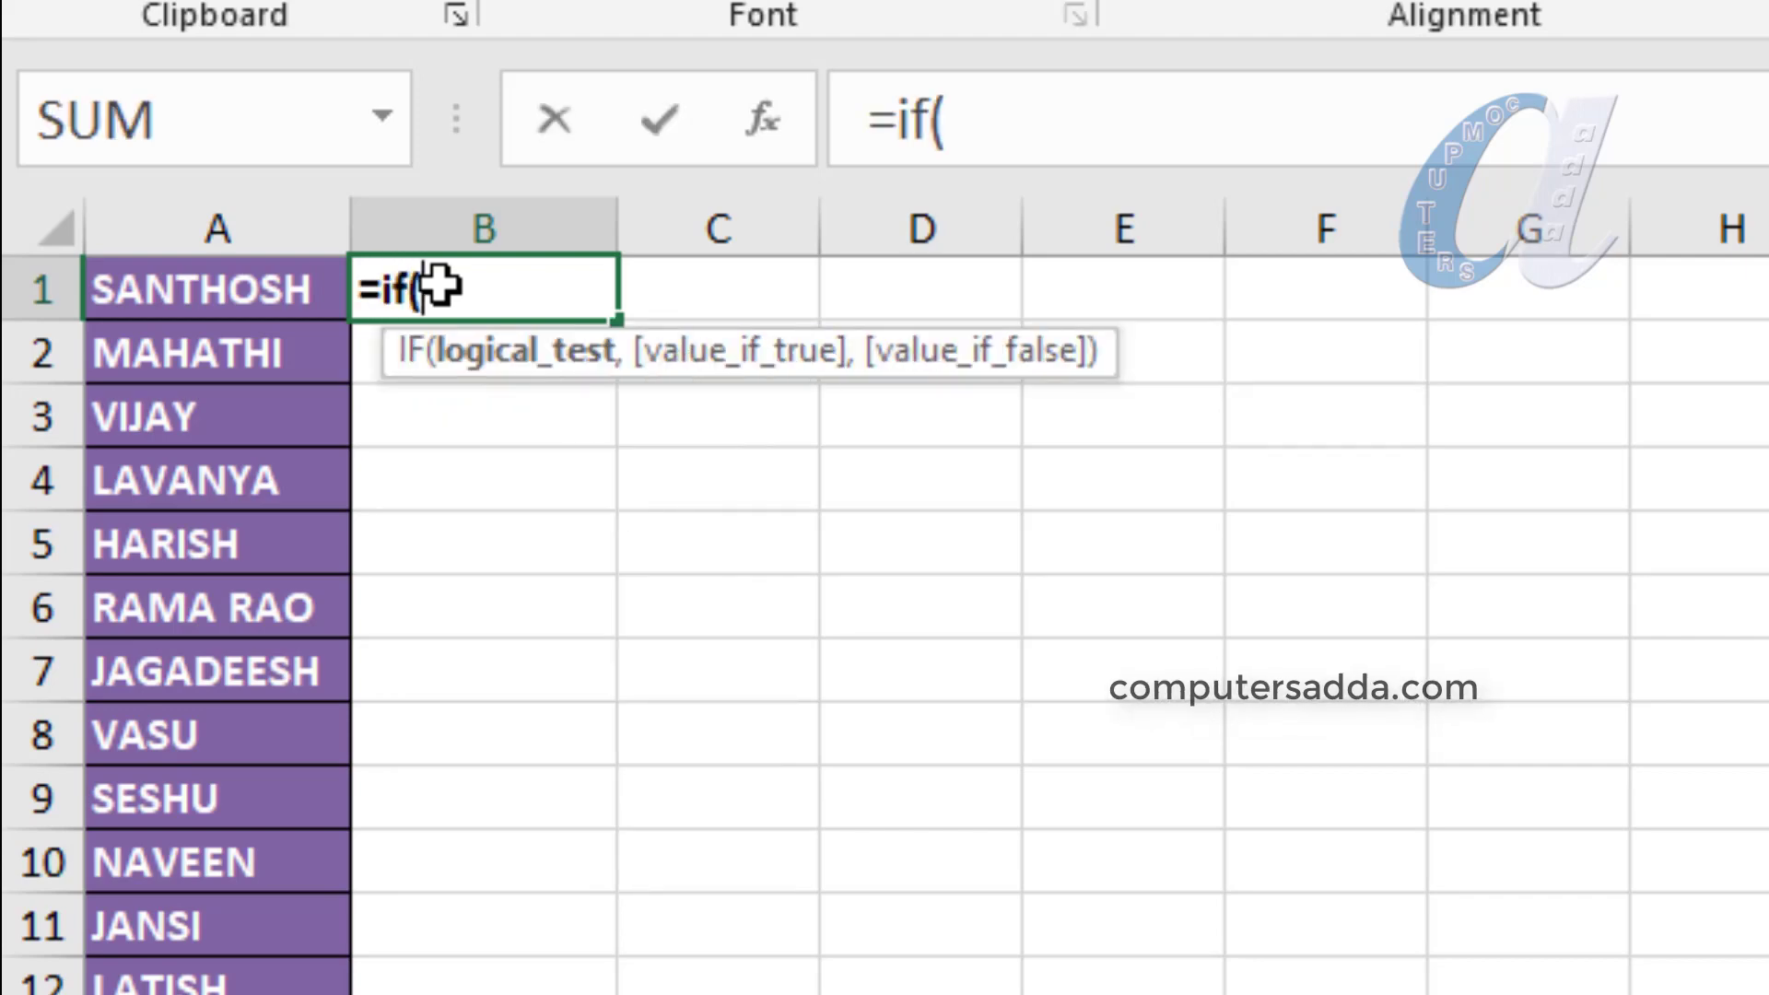
pyautogui.write('is')
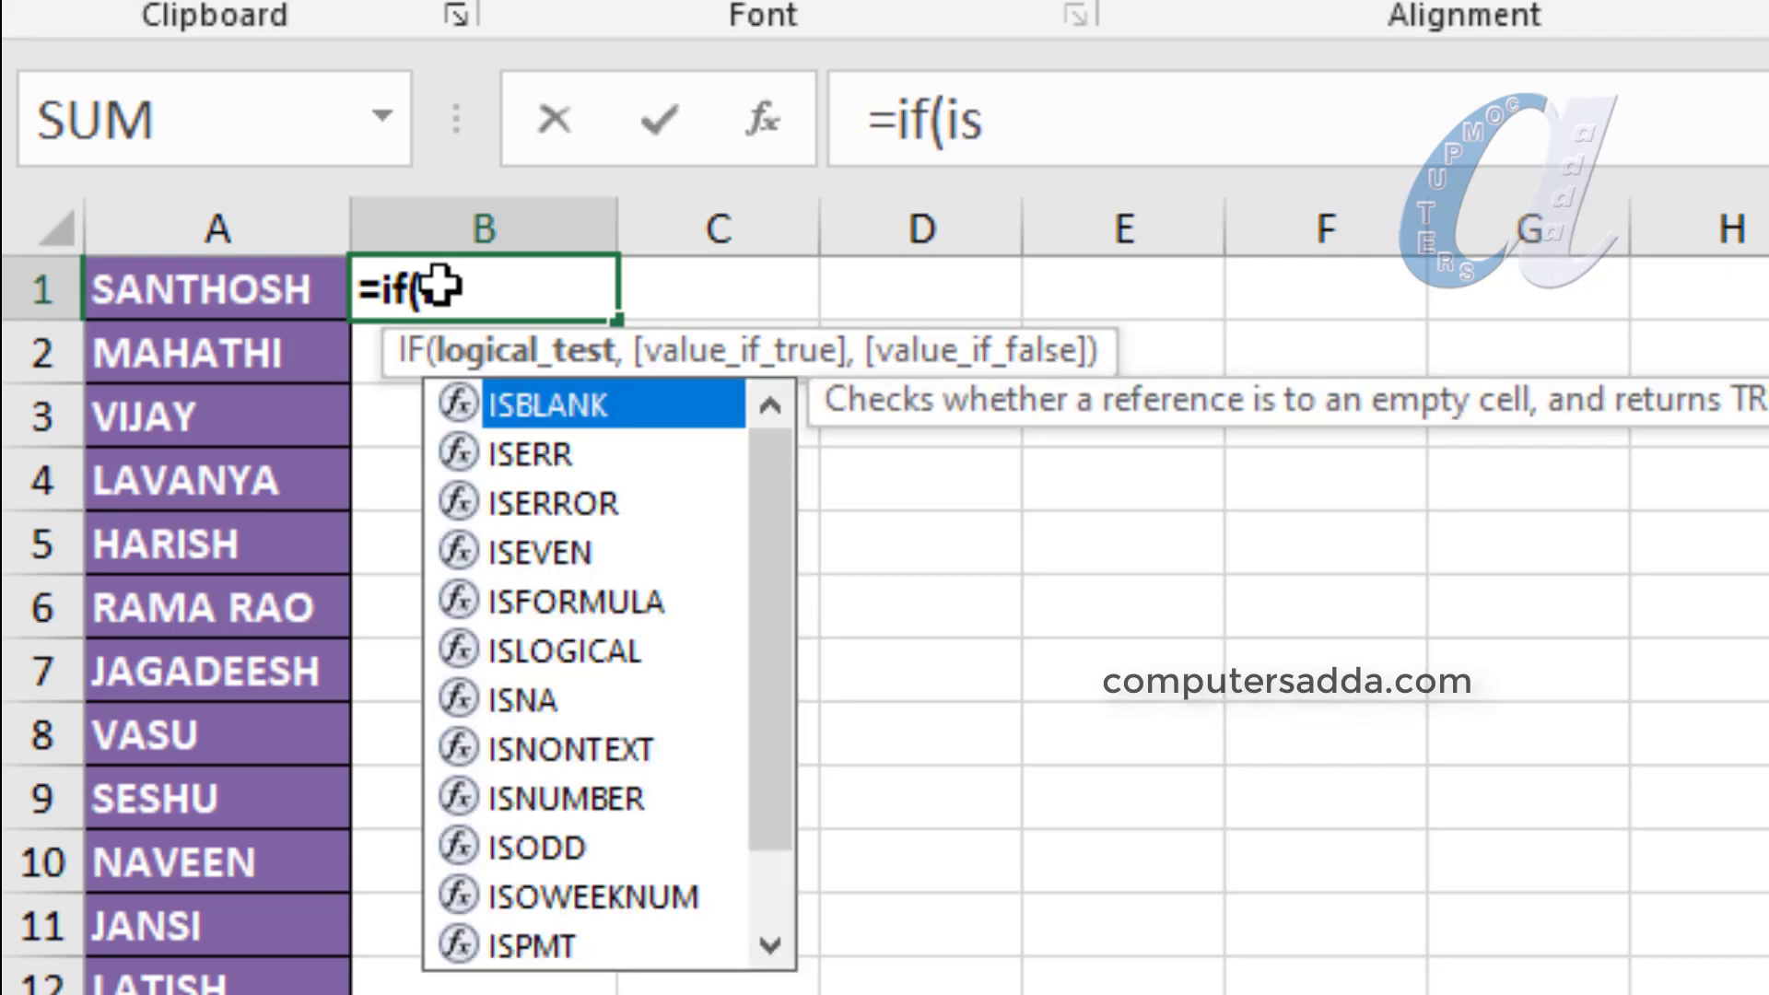
pyautogui.write('er')
pyautogui.press('Down')
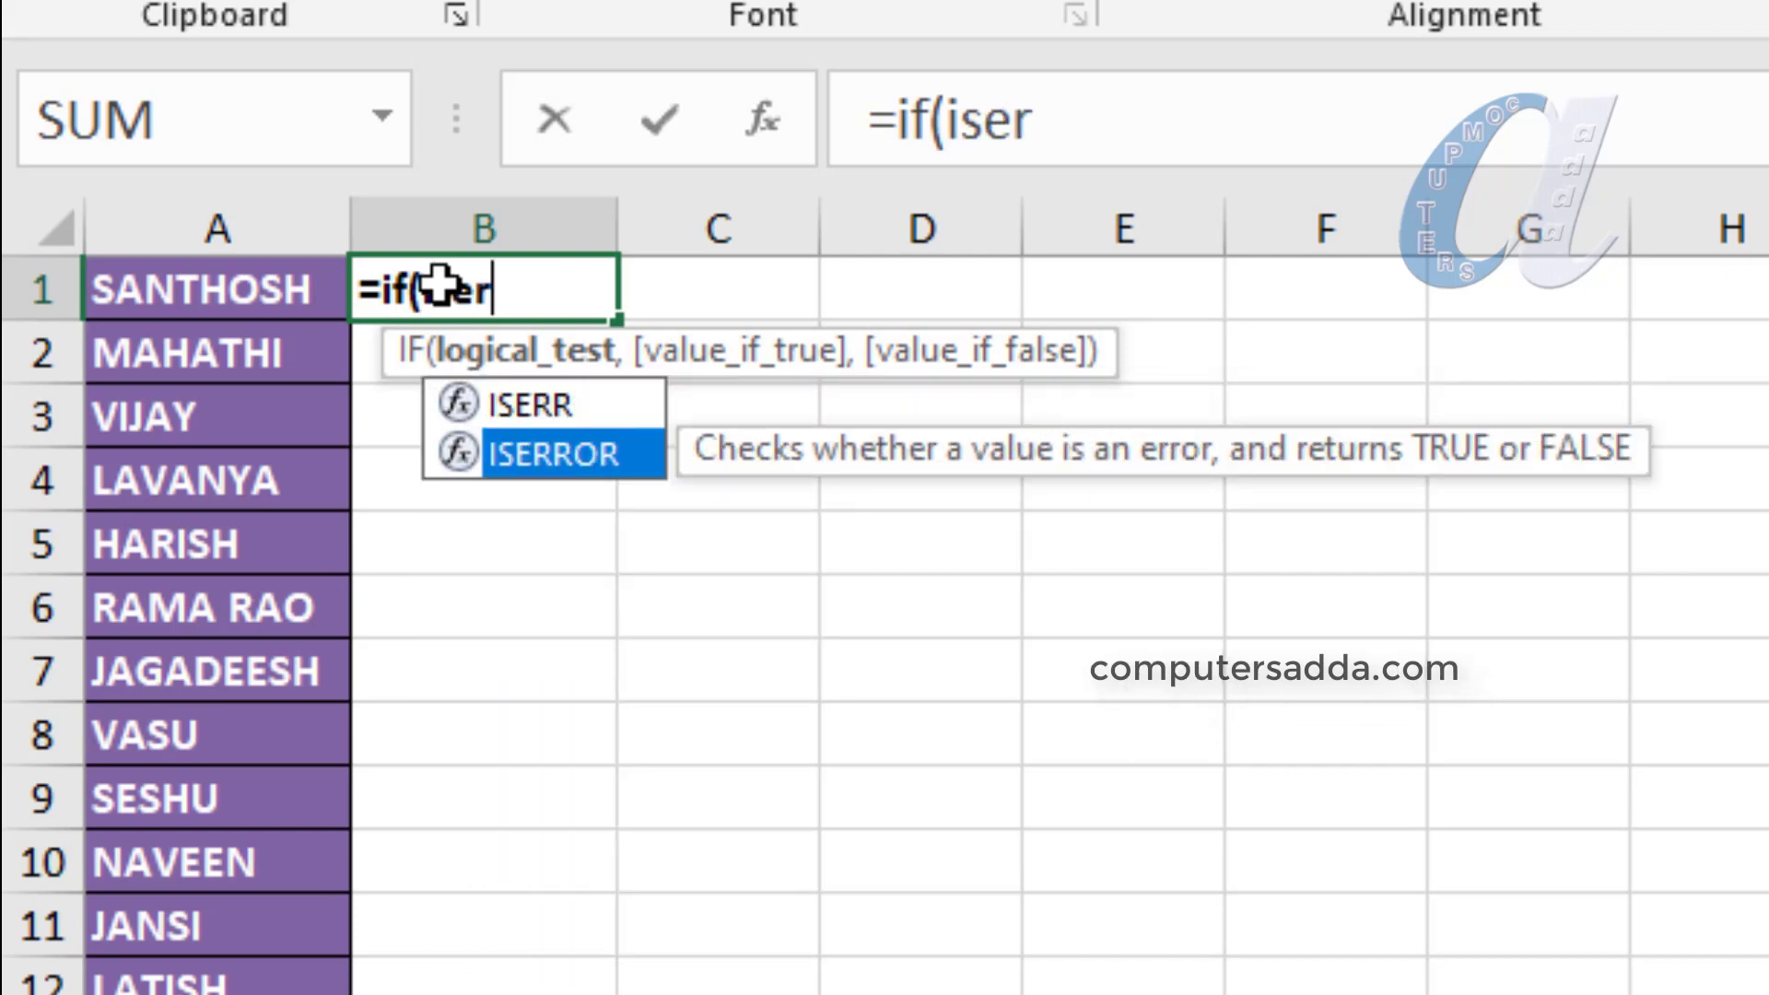
pyautogui.press('Tab')
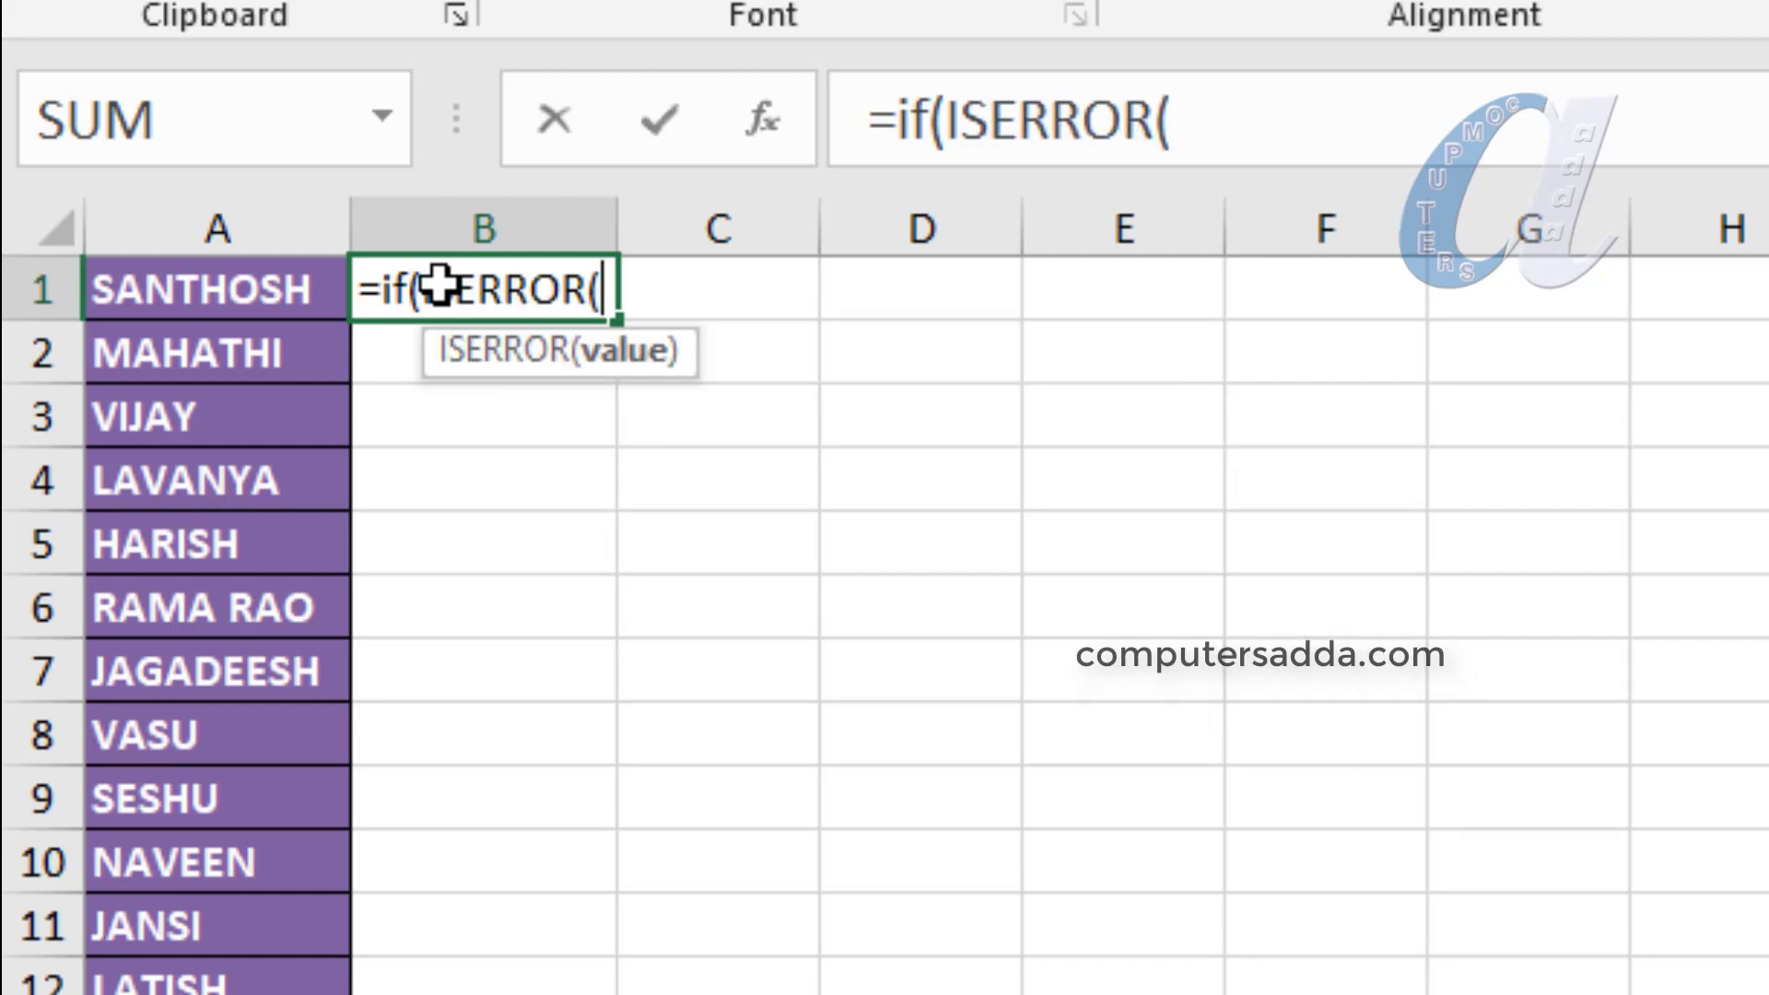
pyautogui.write('ma')
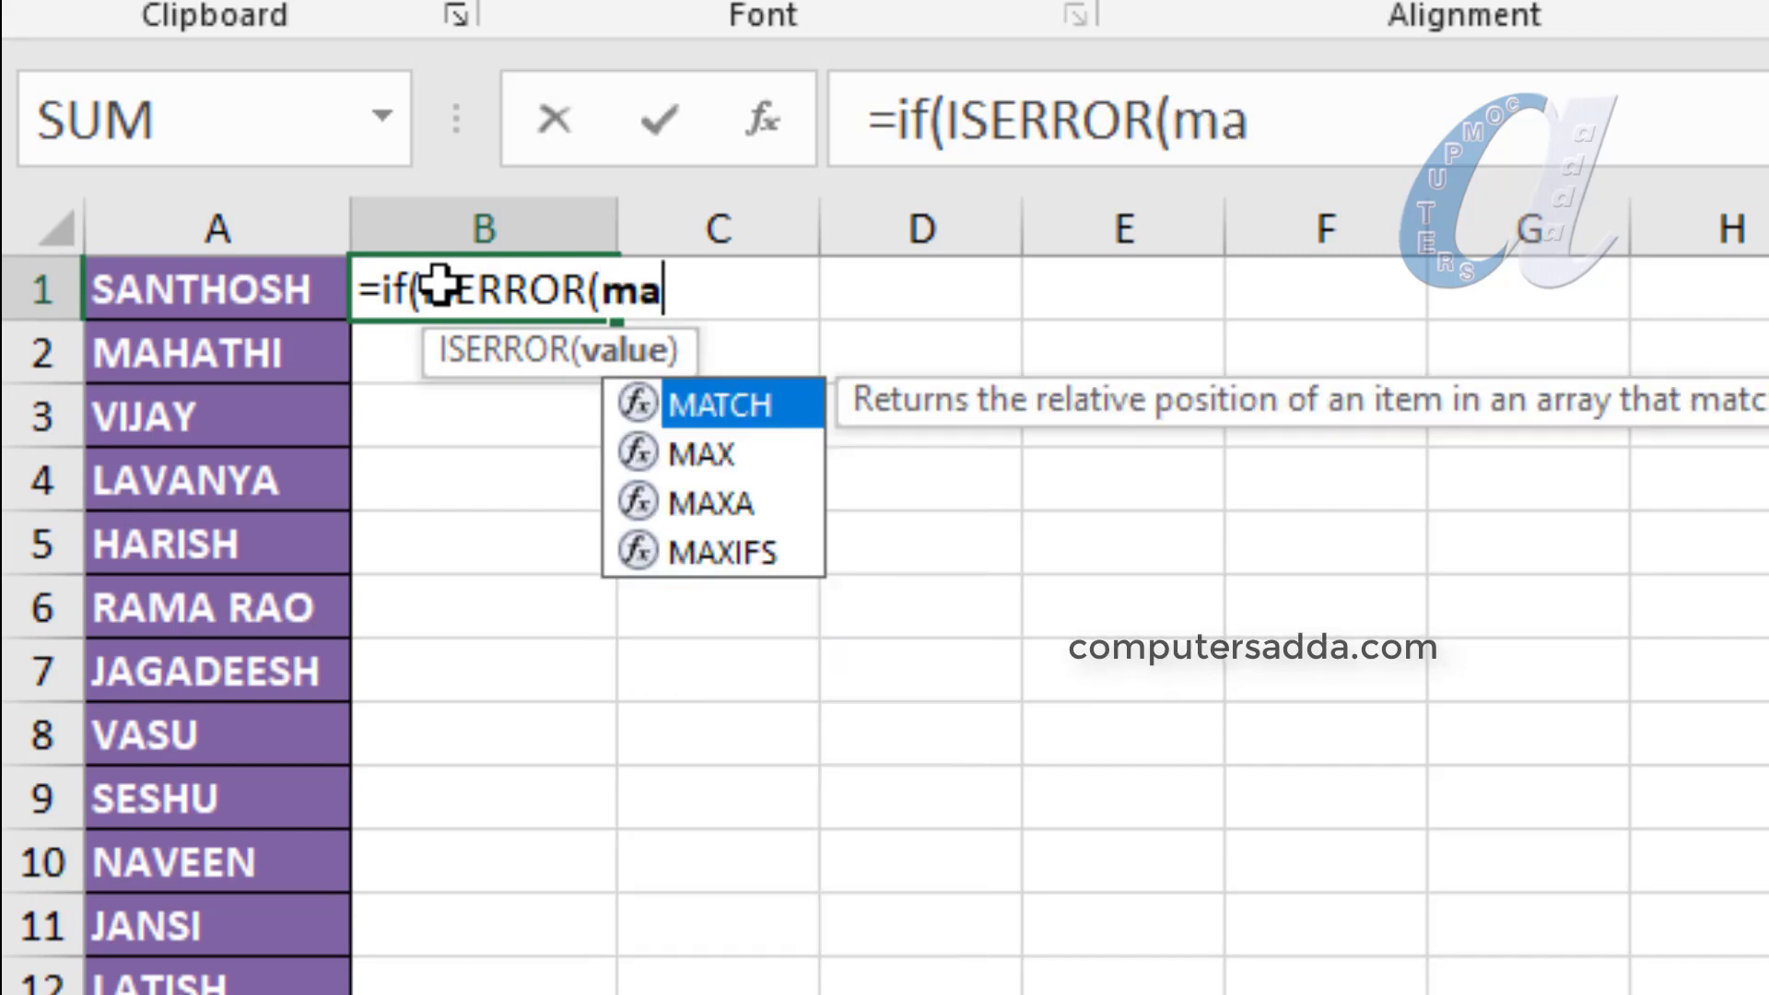
pyautogui.write('tch')
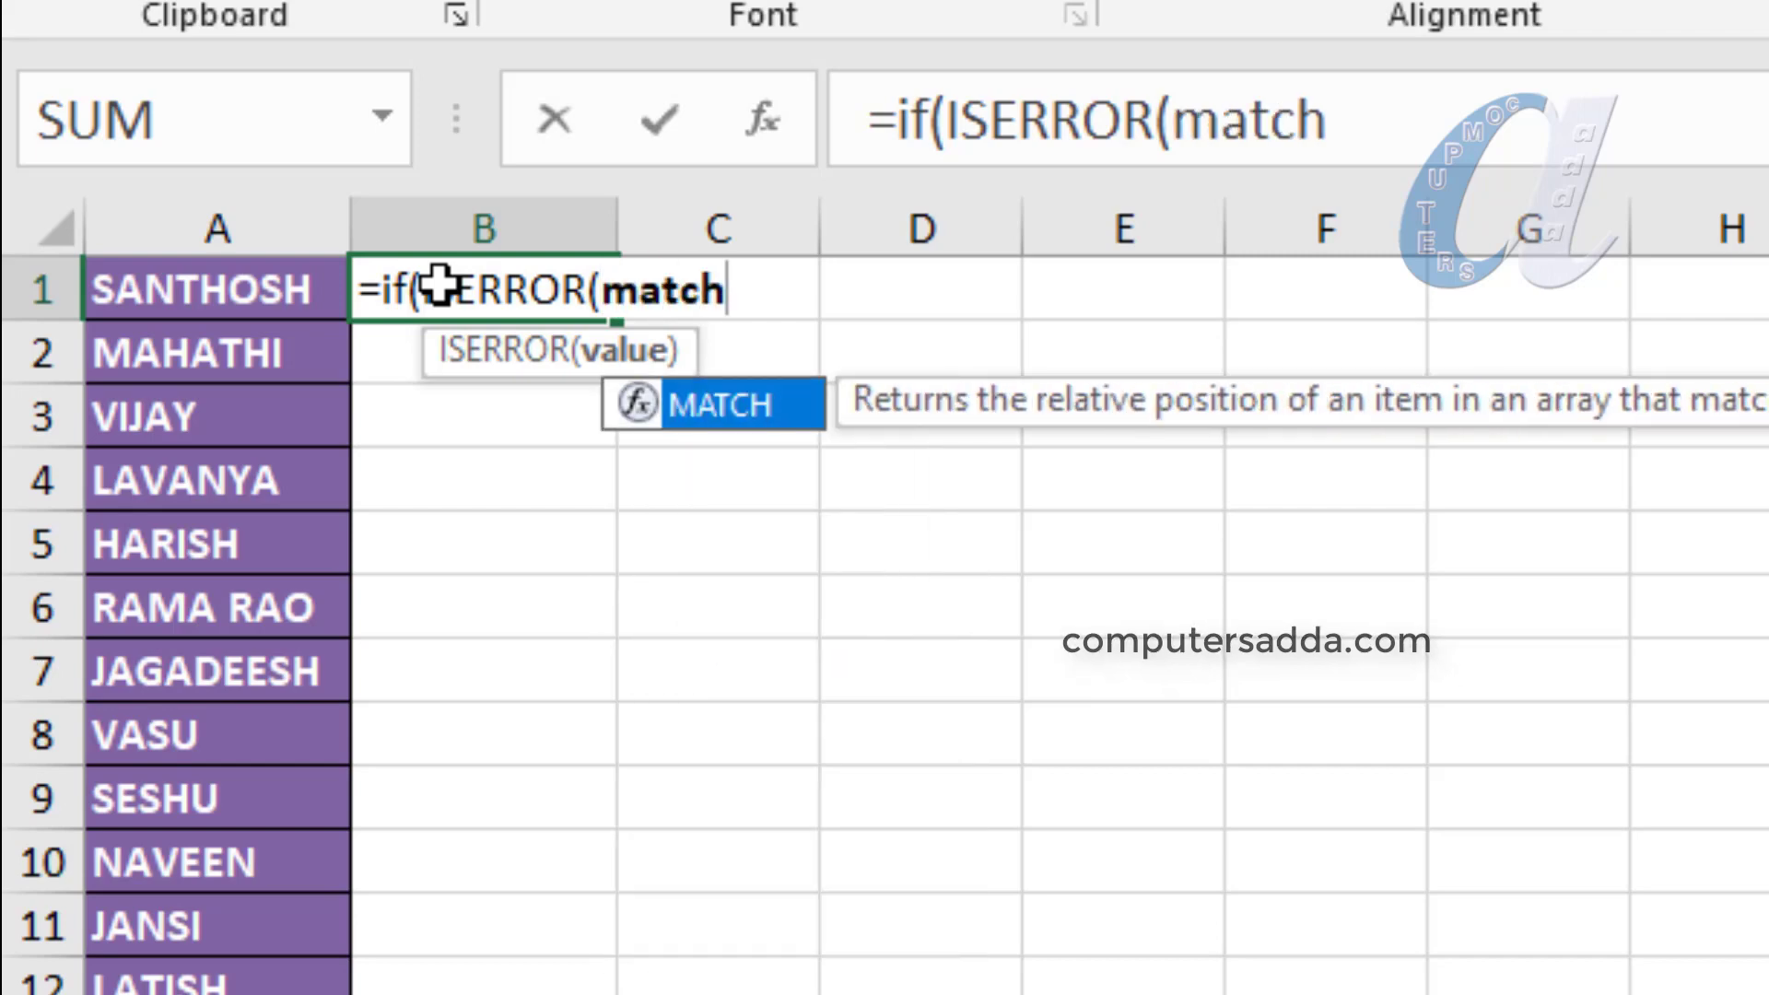
pyautogui.press('Tab')
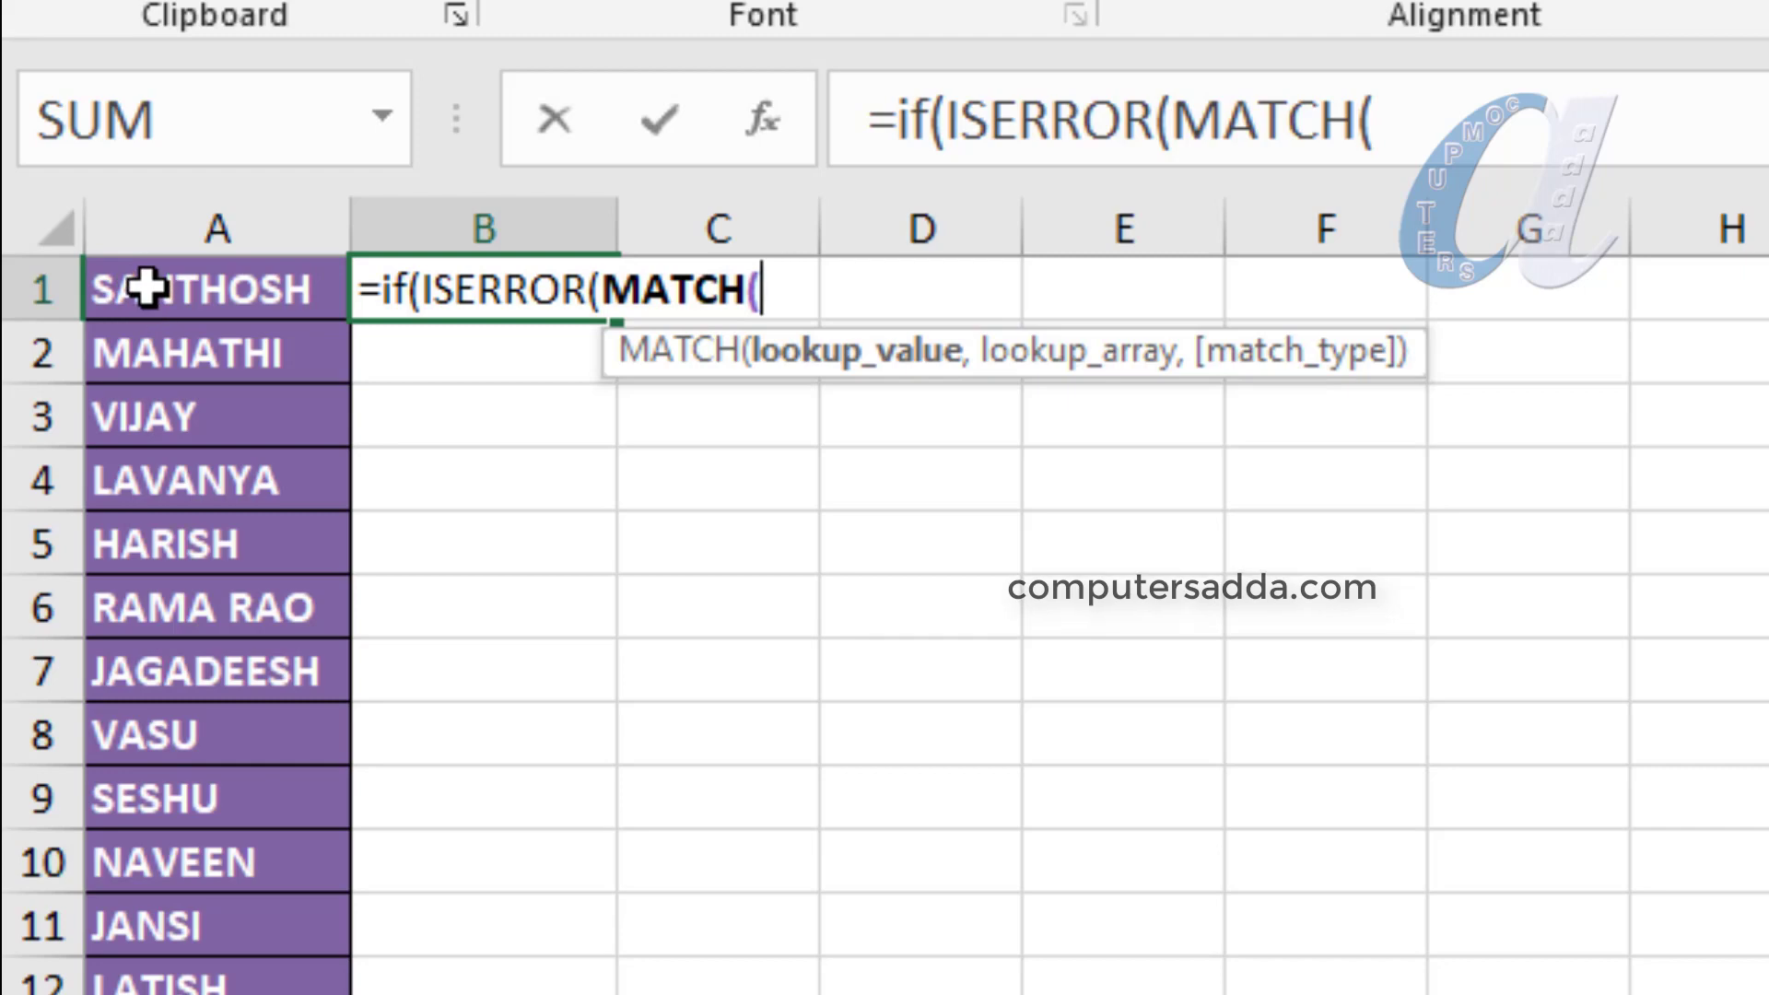
# - Look up A1 within sheet13!A1:A20, correcting the sheet reference from sheet15 to sheet13
pyautogui.click(147, 288)
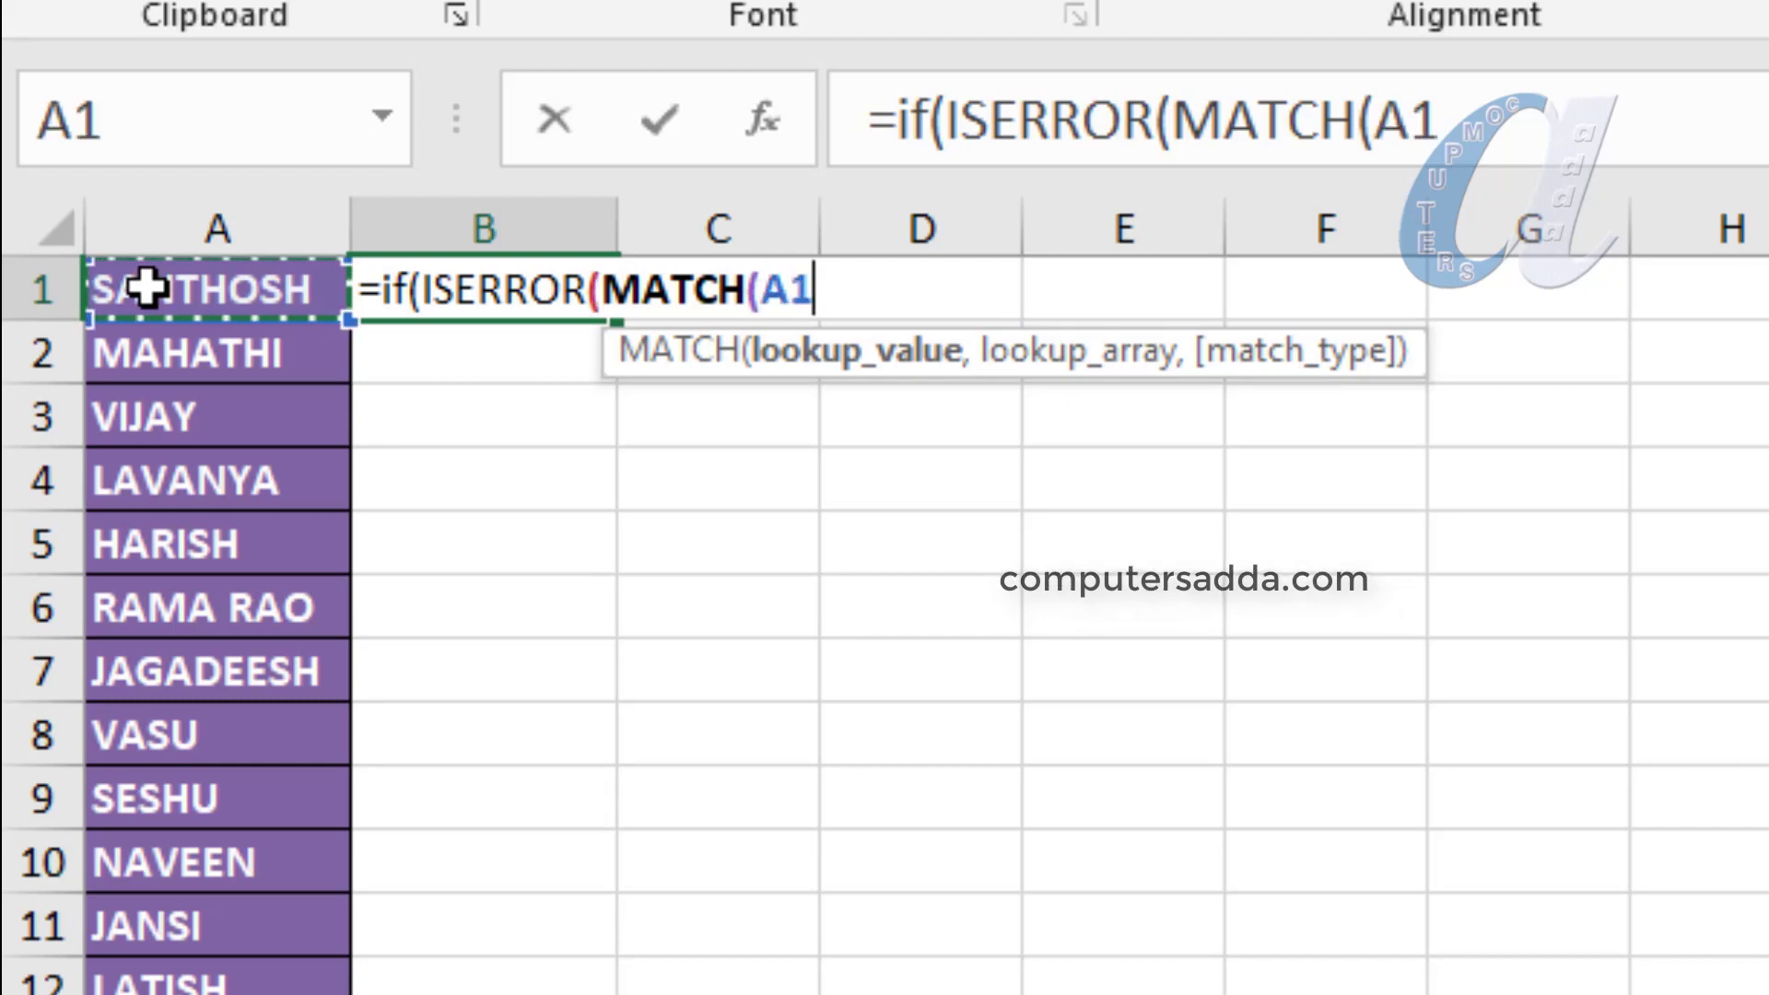
pyautogui.write(',')
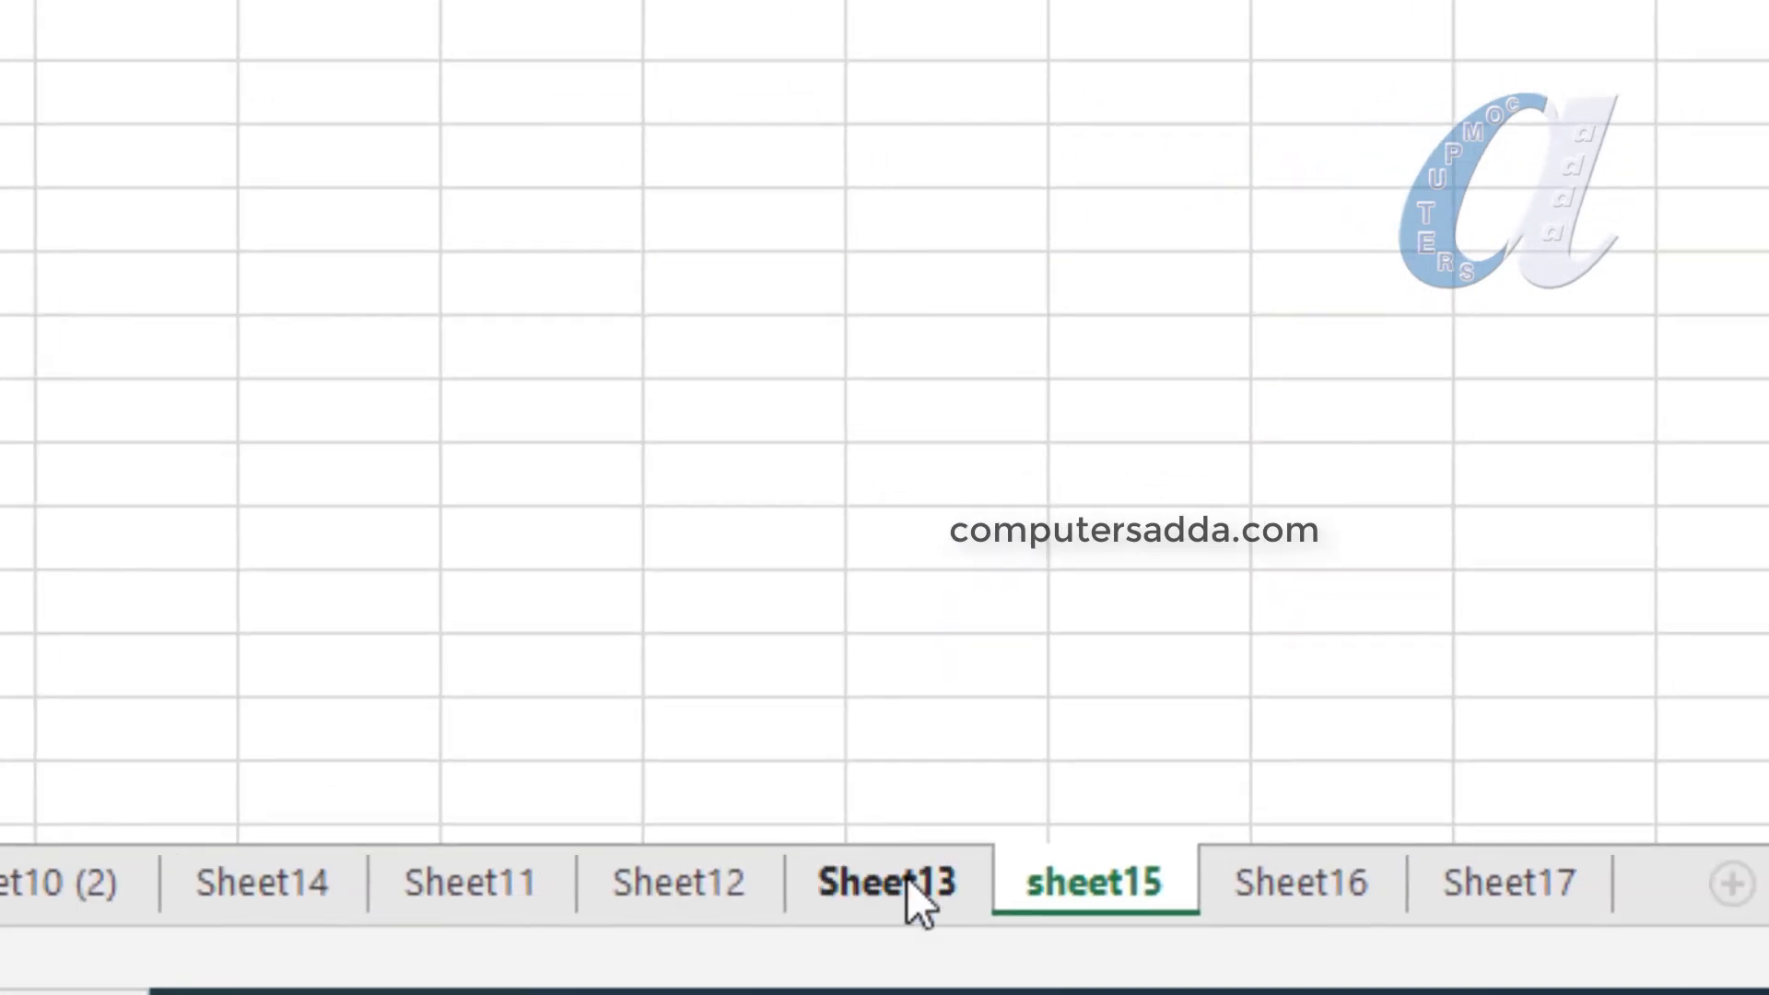
pyautogui.click(909, 877)
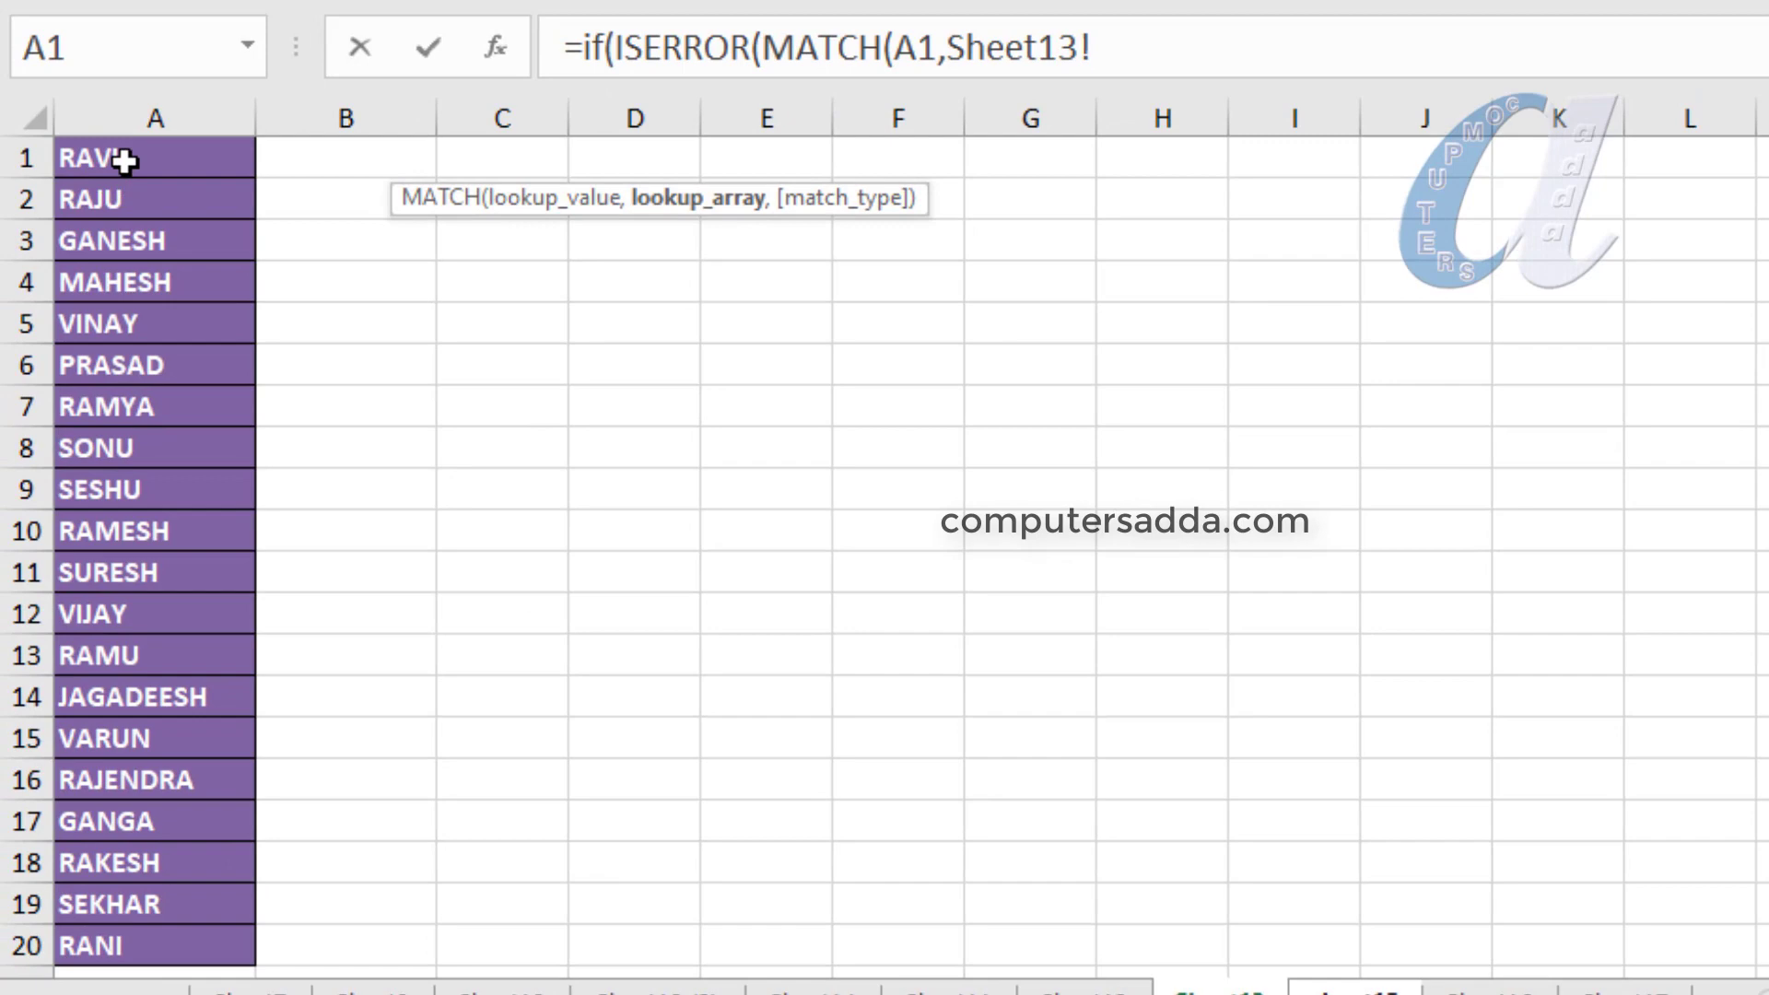
pyautogui.moveTo(123, 161); pyautogui.dragTo(96, 937)
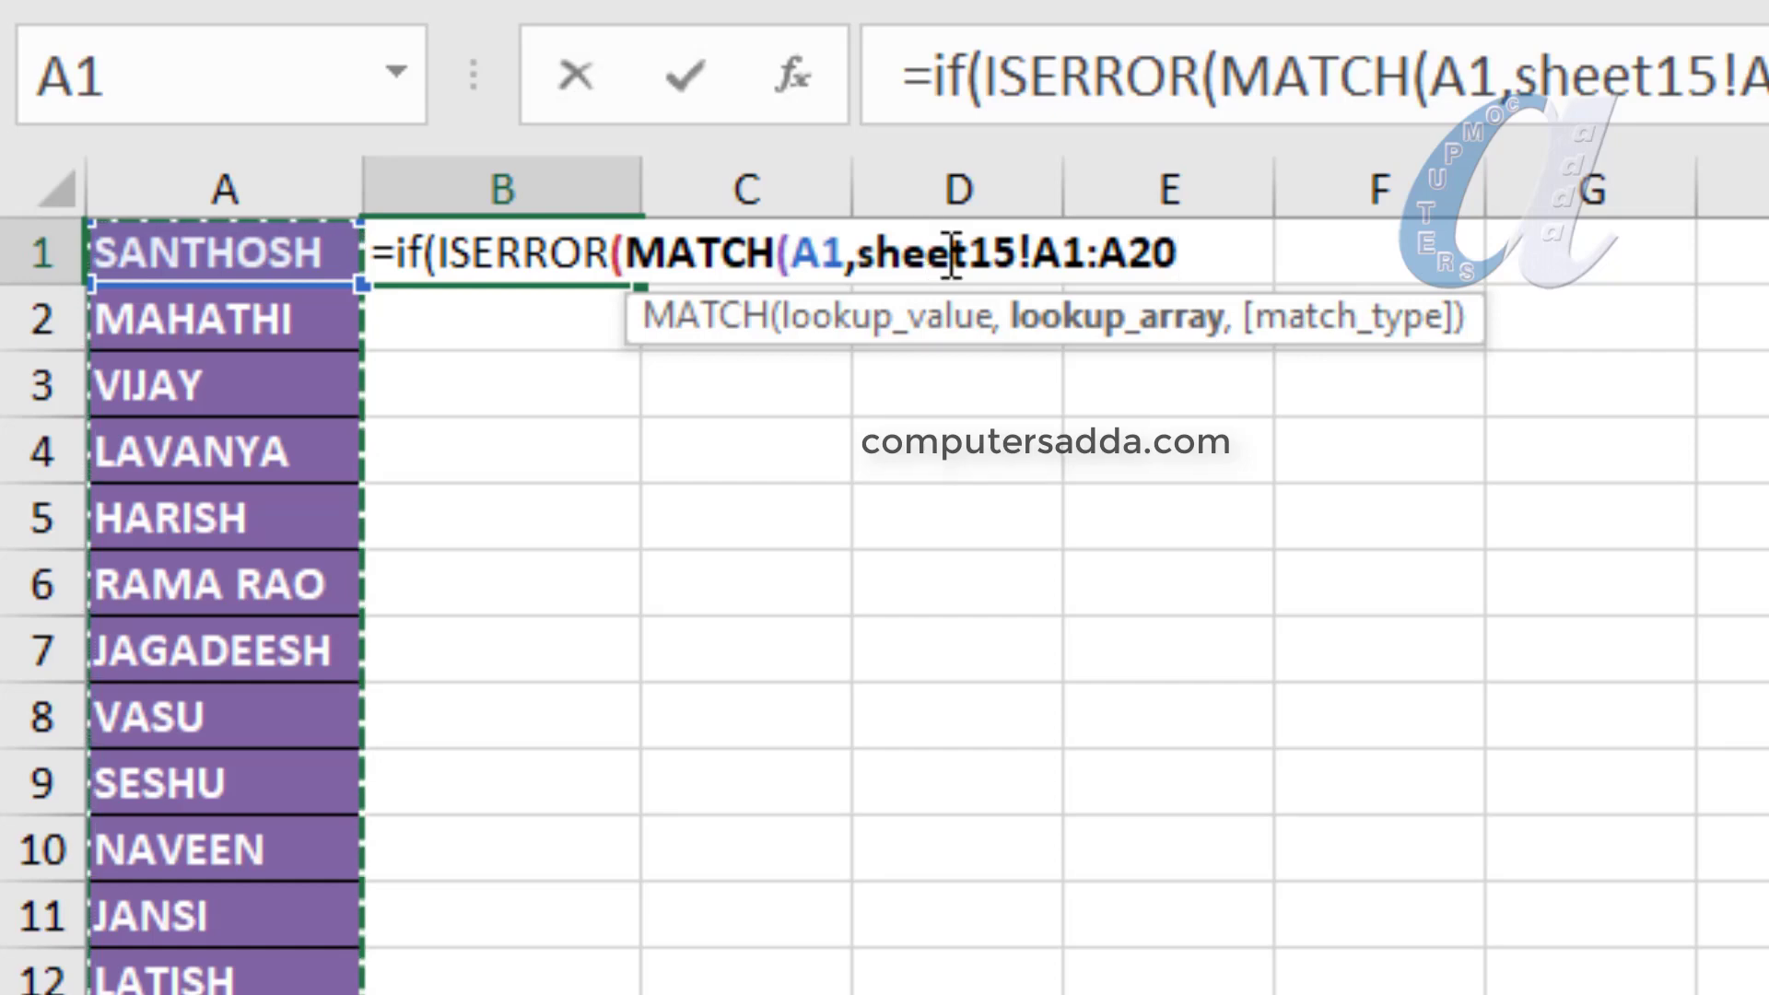
pyautogui.click(1017, 247)
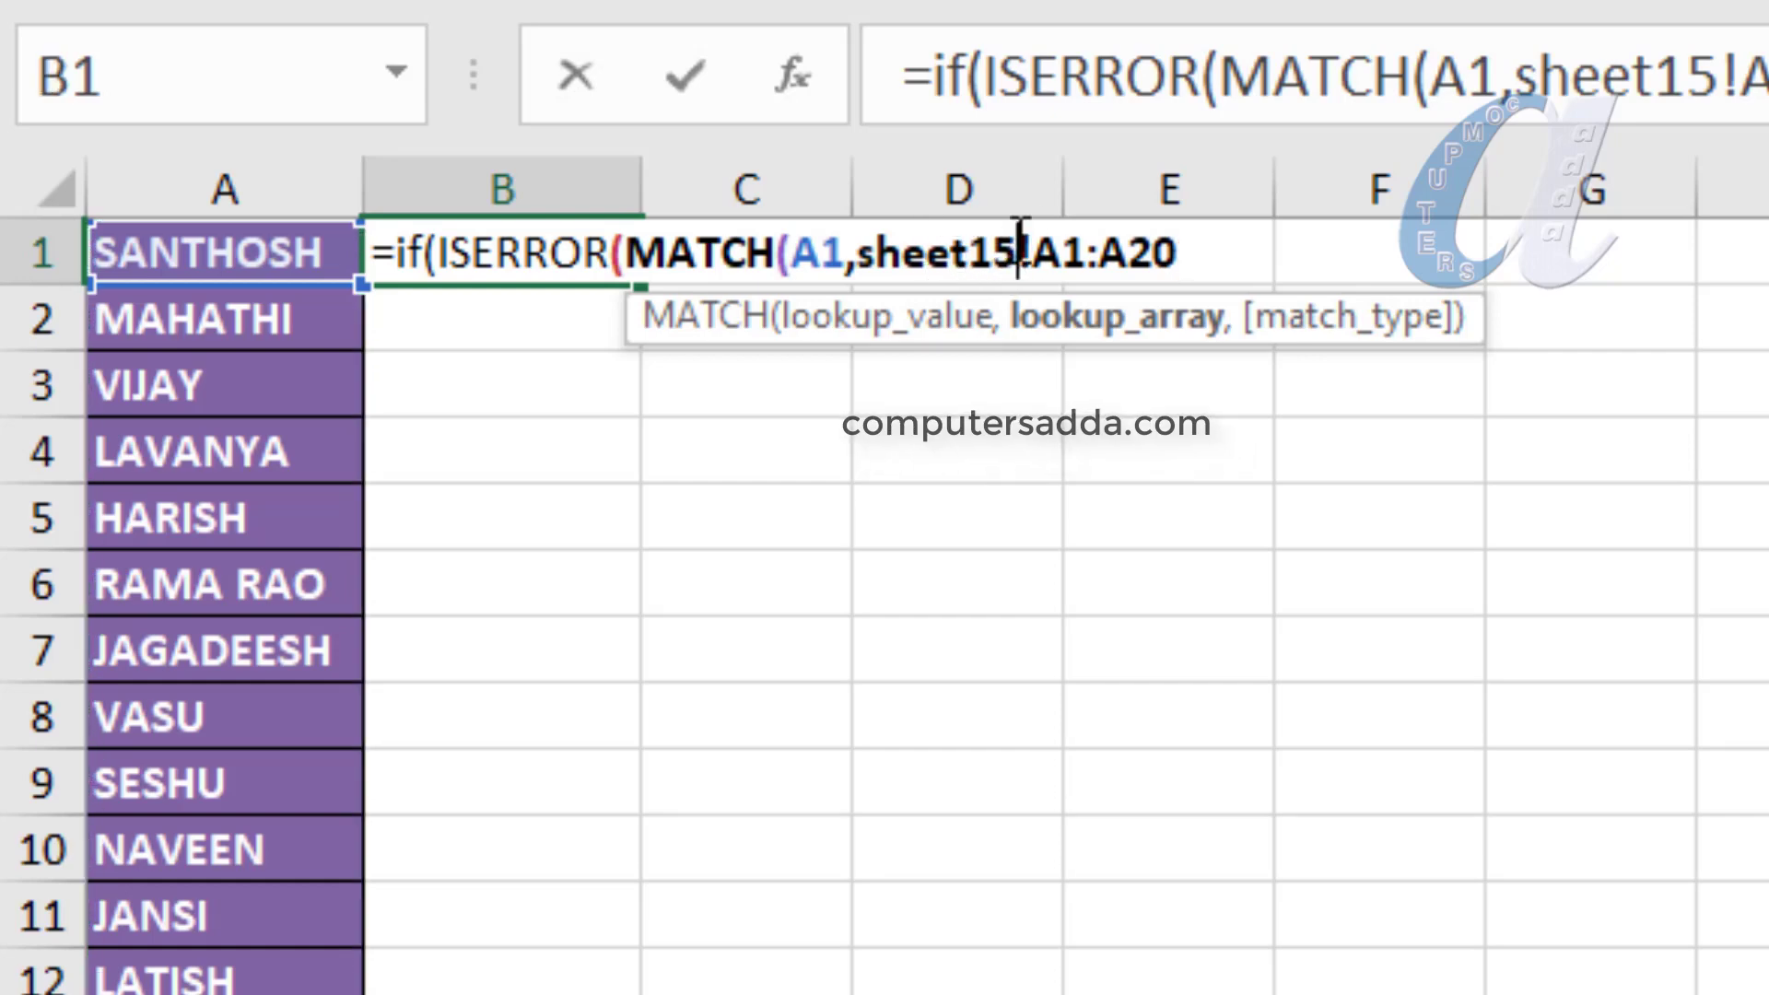
pyautogui.press('BackSpace')
pyautogui.write('3')
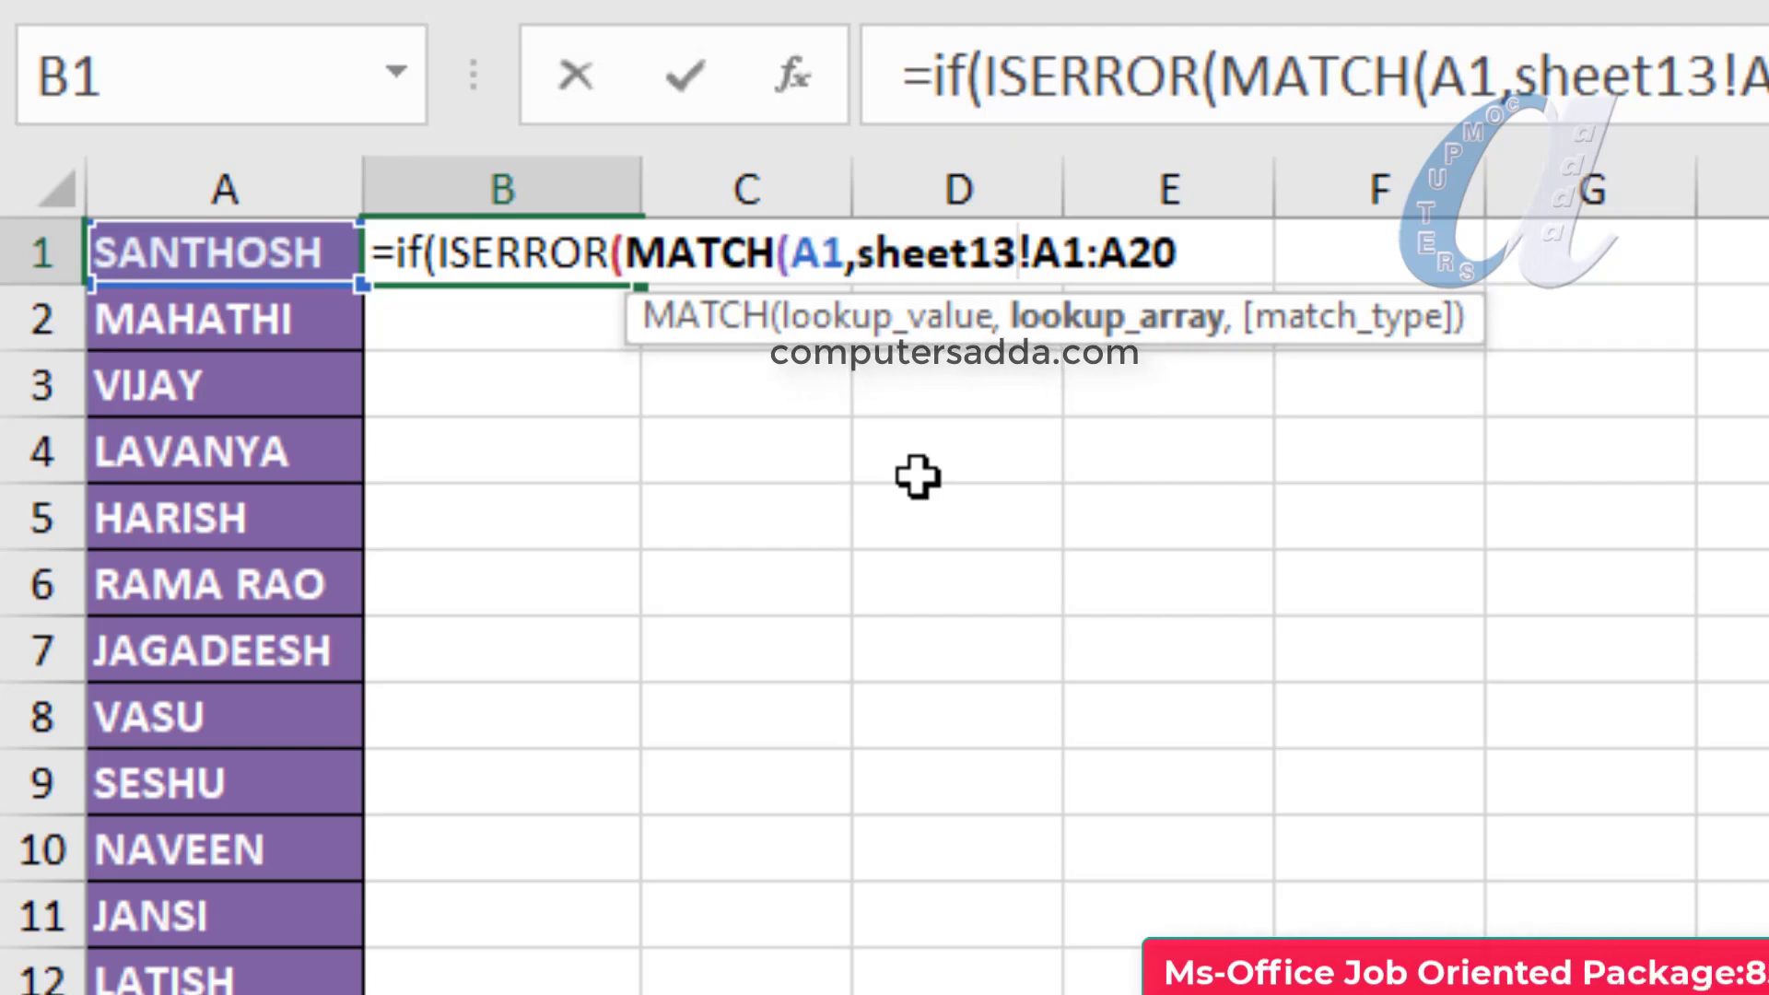
# - Finish B1's formula with exact match 0 and results "new"/"old", then commit it
pyautogui.click(1226, 263)
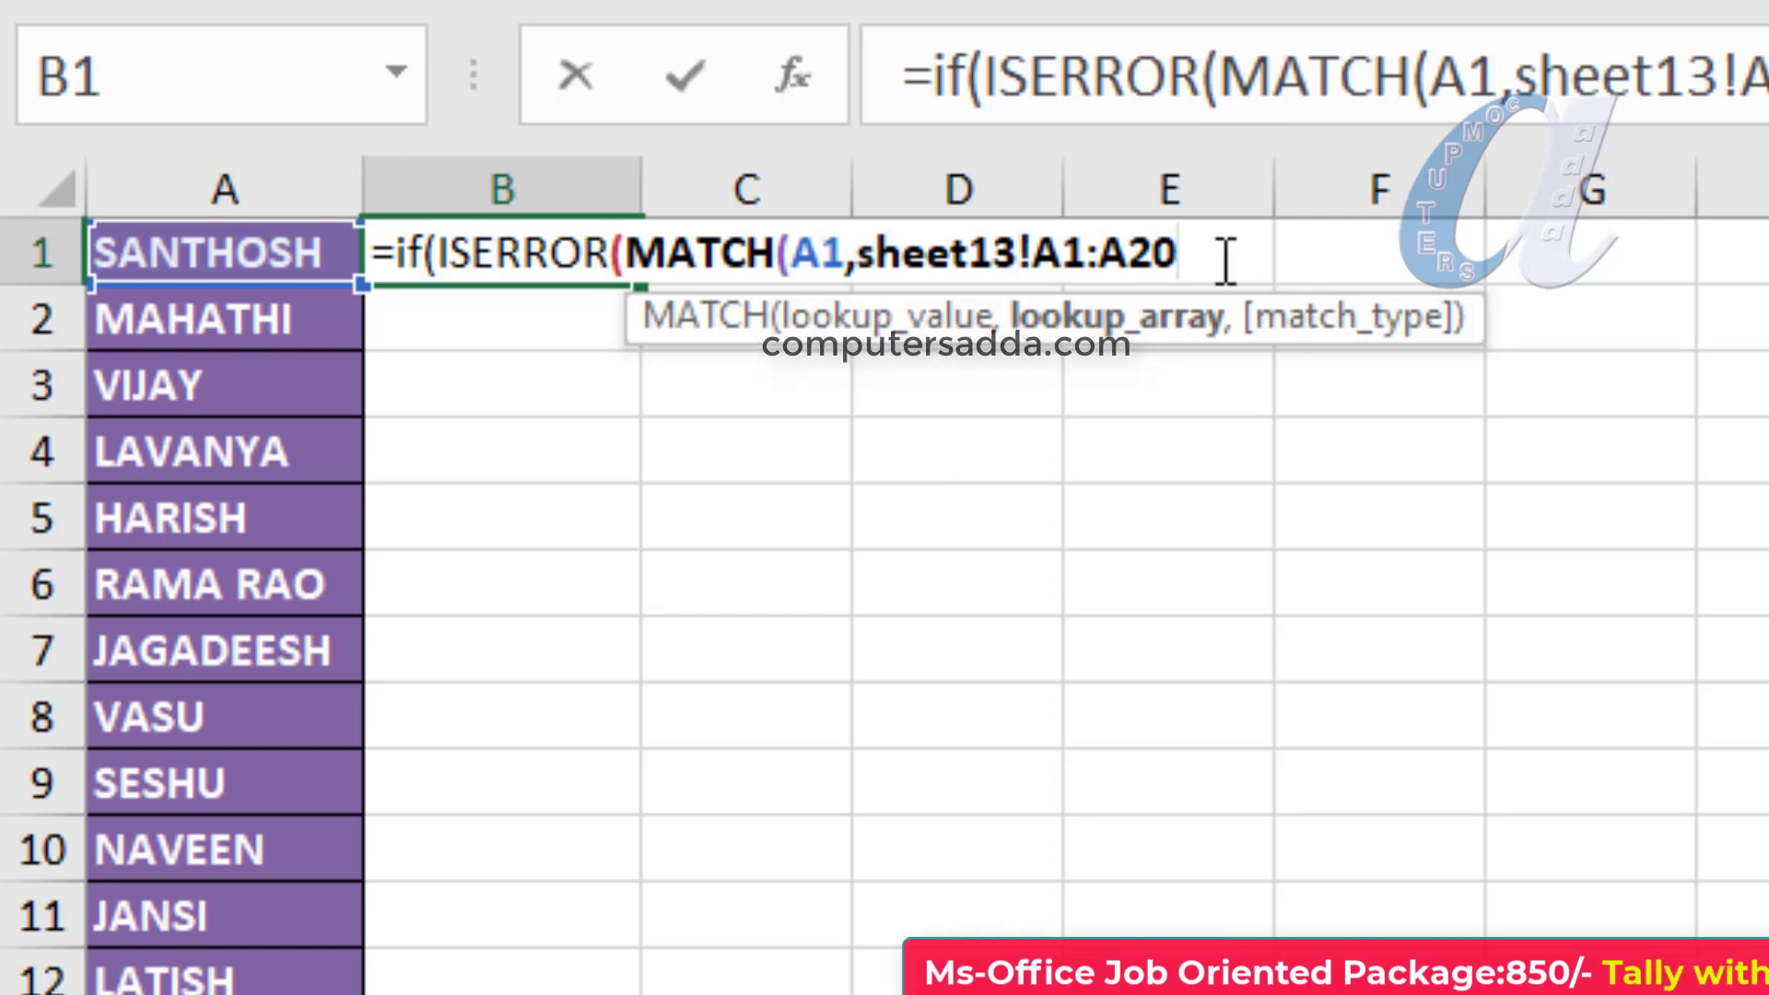
pyautogui.write(',')
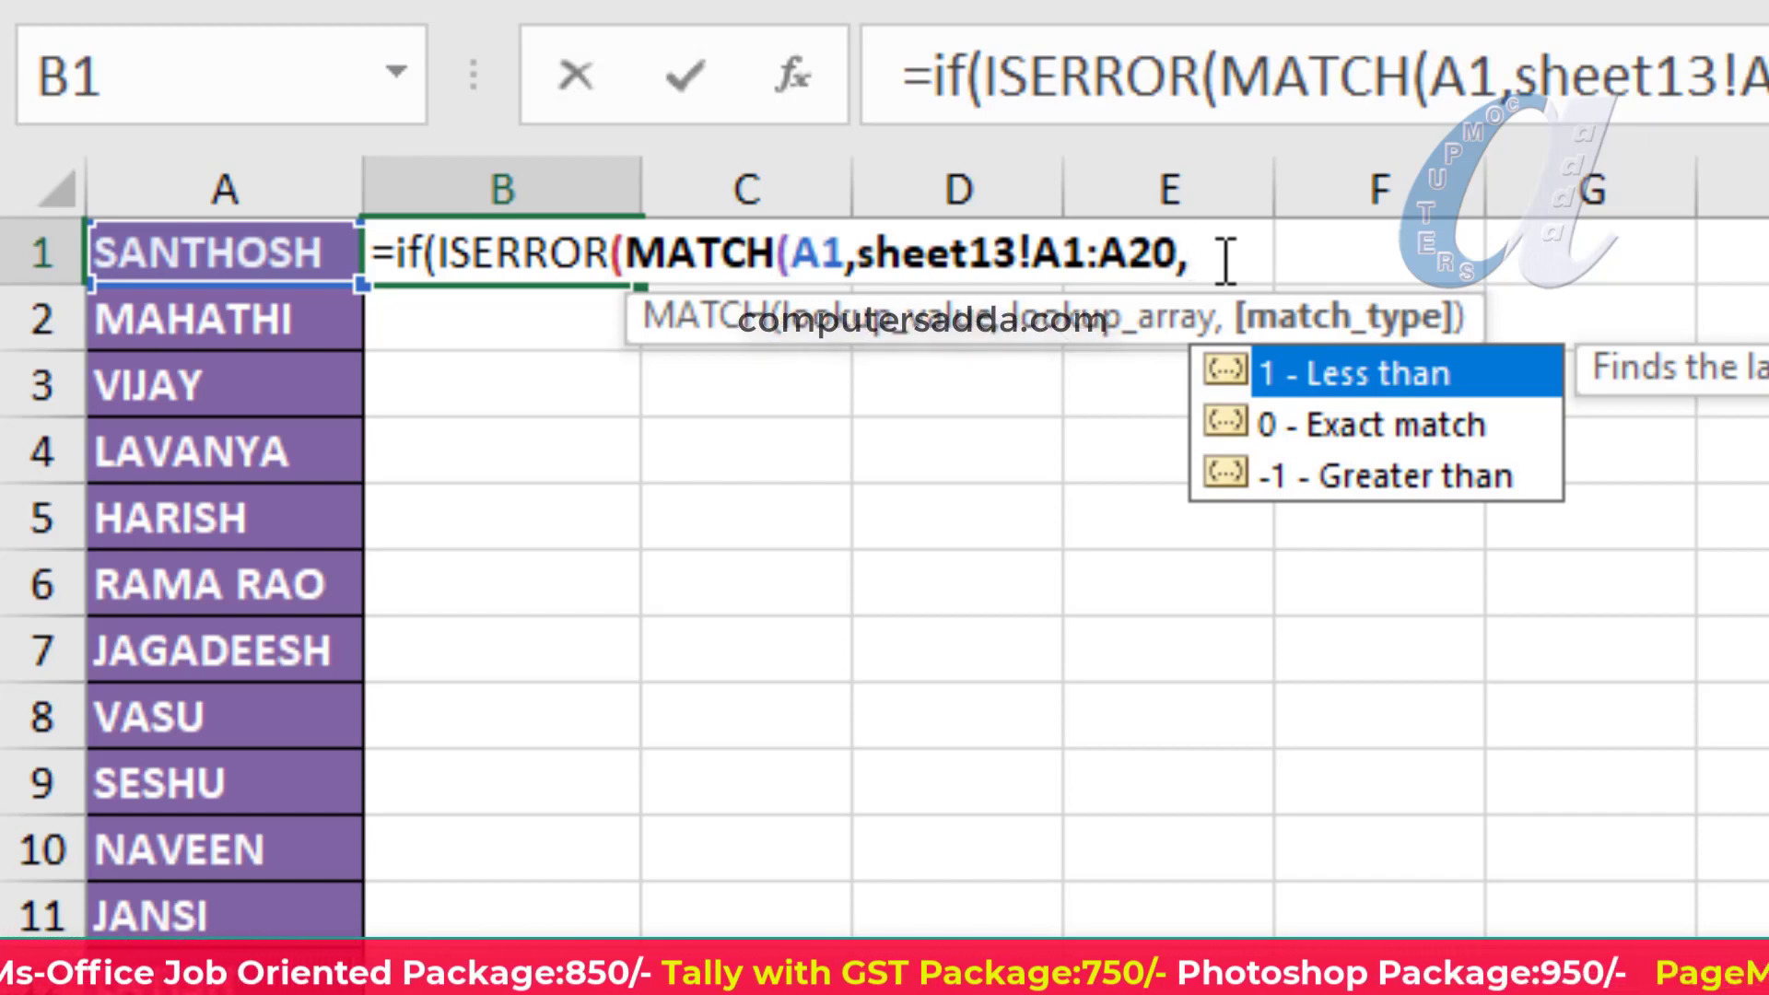
pyautogui.press('Down')
pyautogui.write('0')
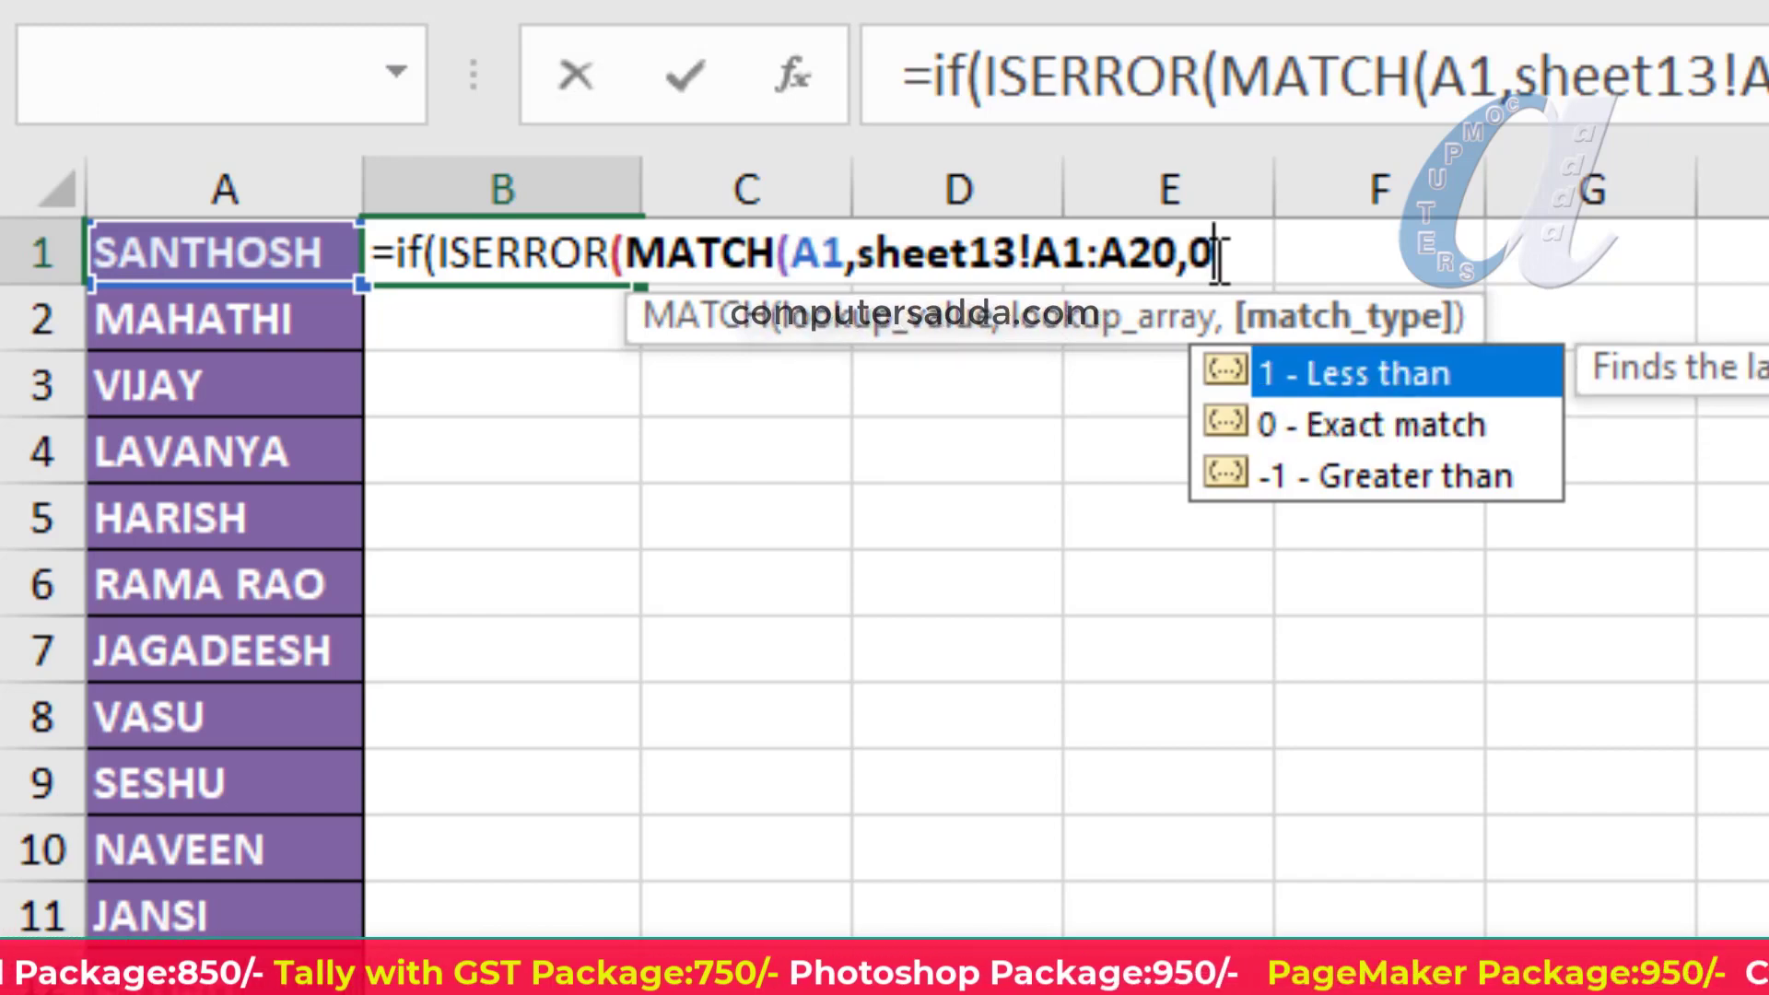
pyautogui.write(')')
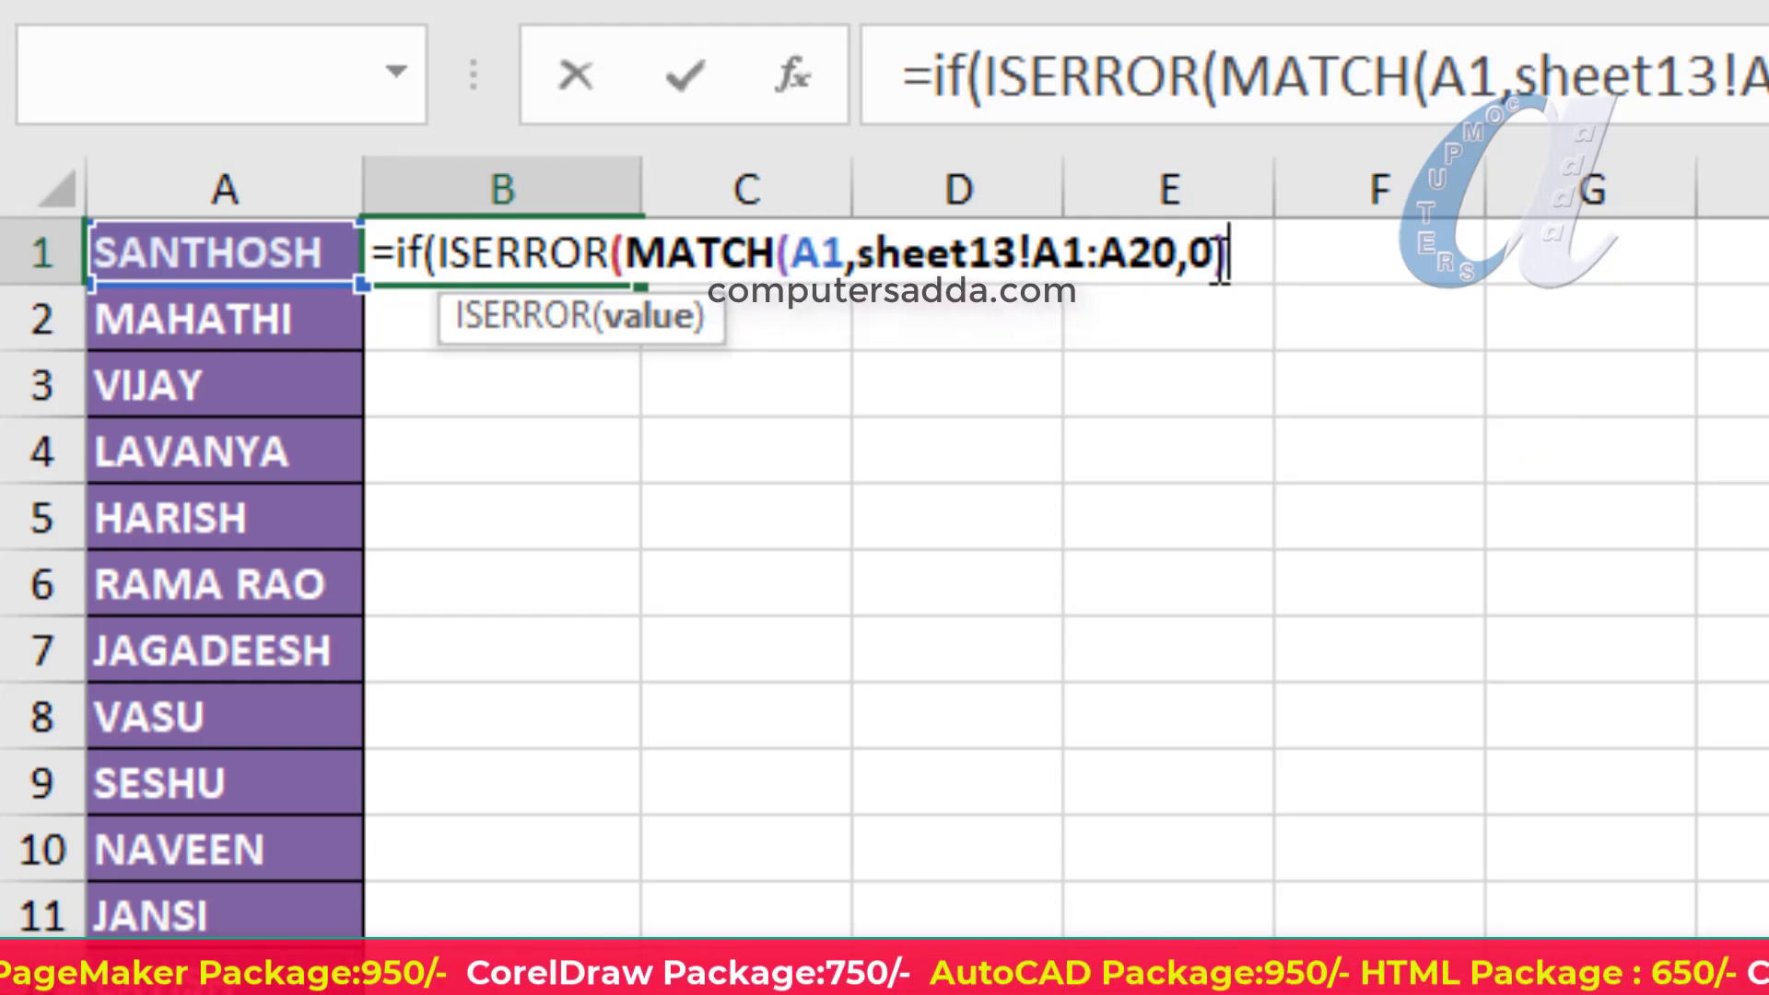
pyautogui.write(')')
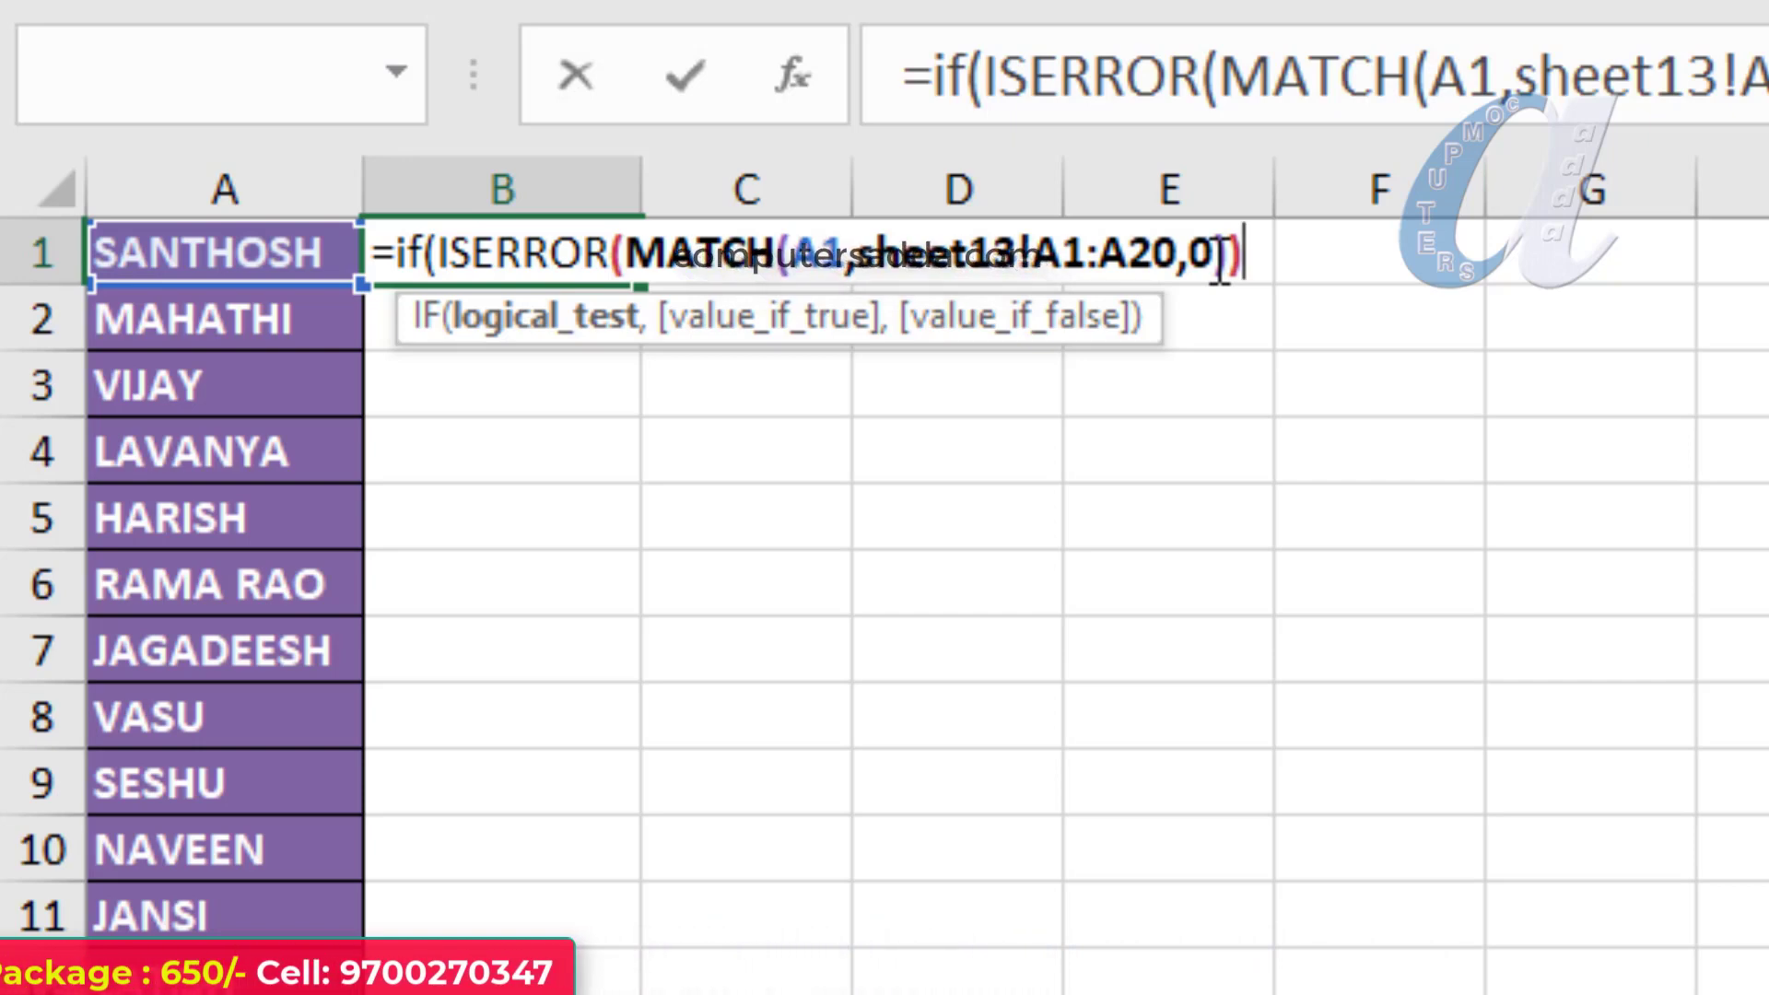
pyautogui.write(',')
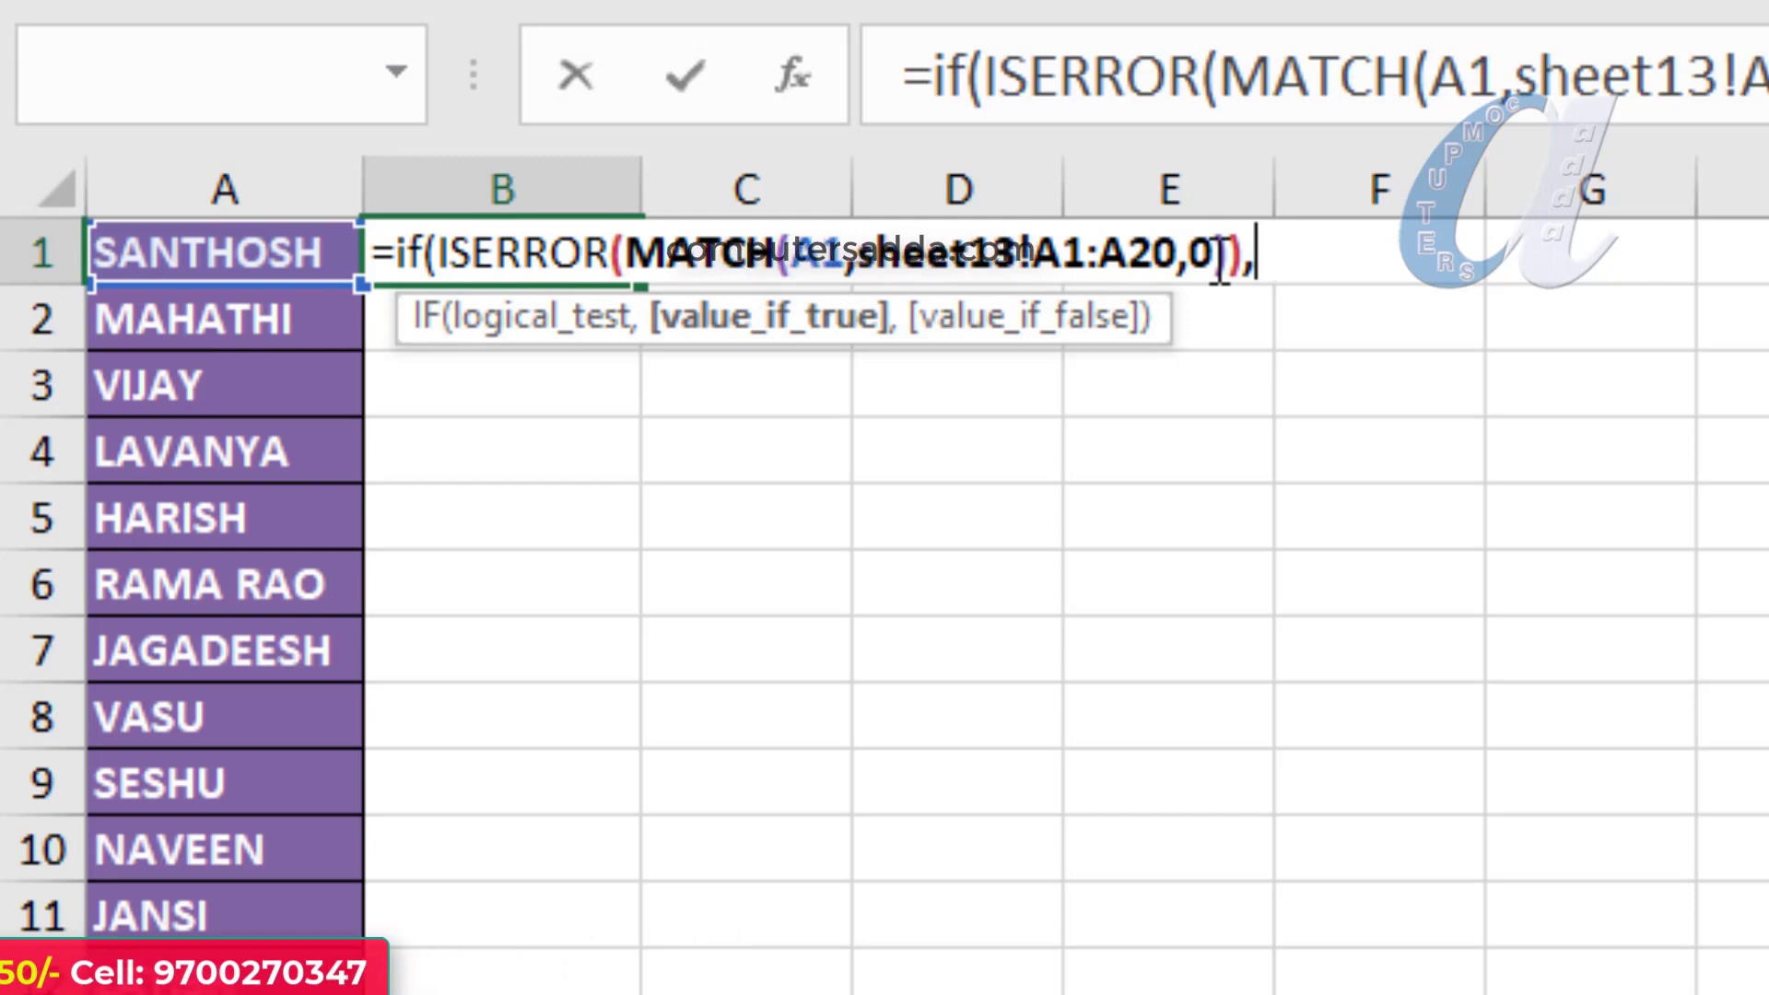
pyautogui.write('"')
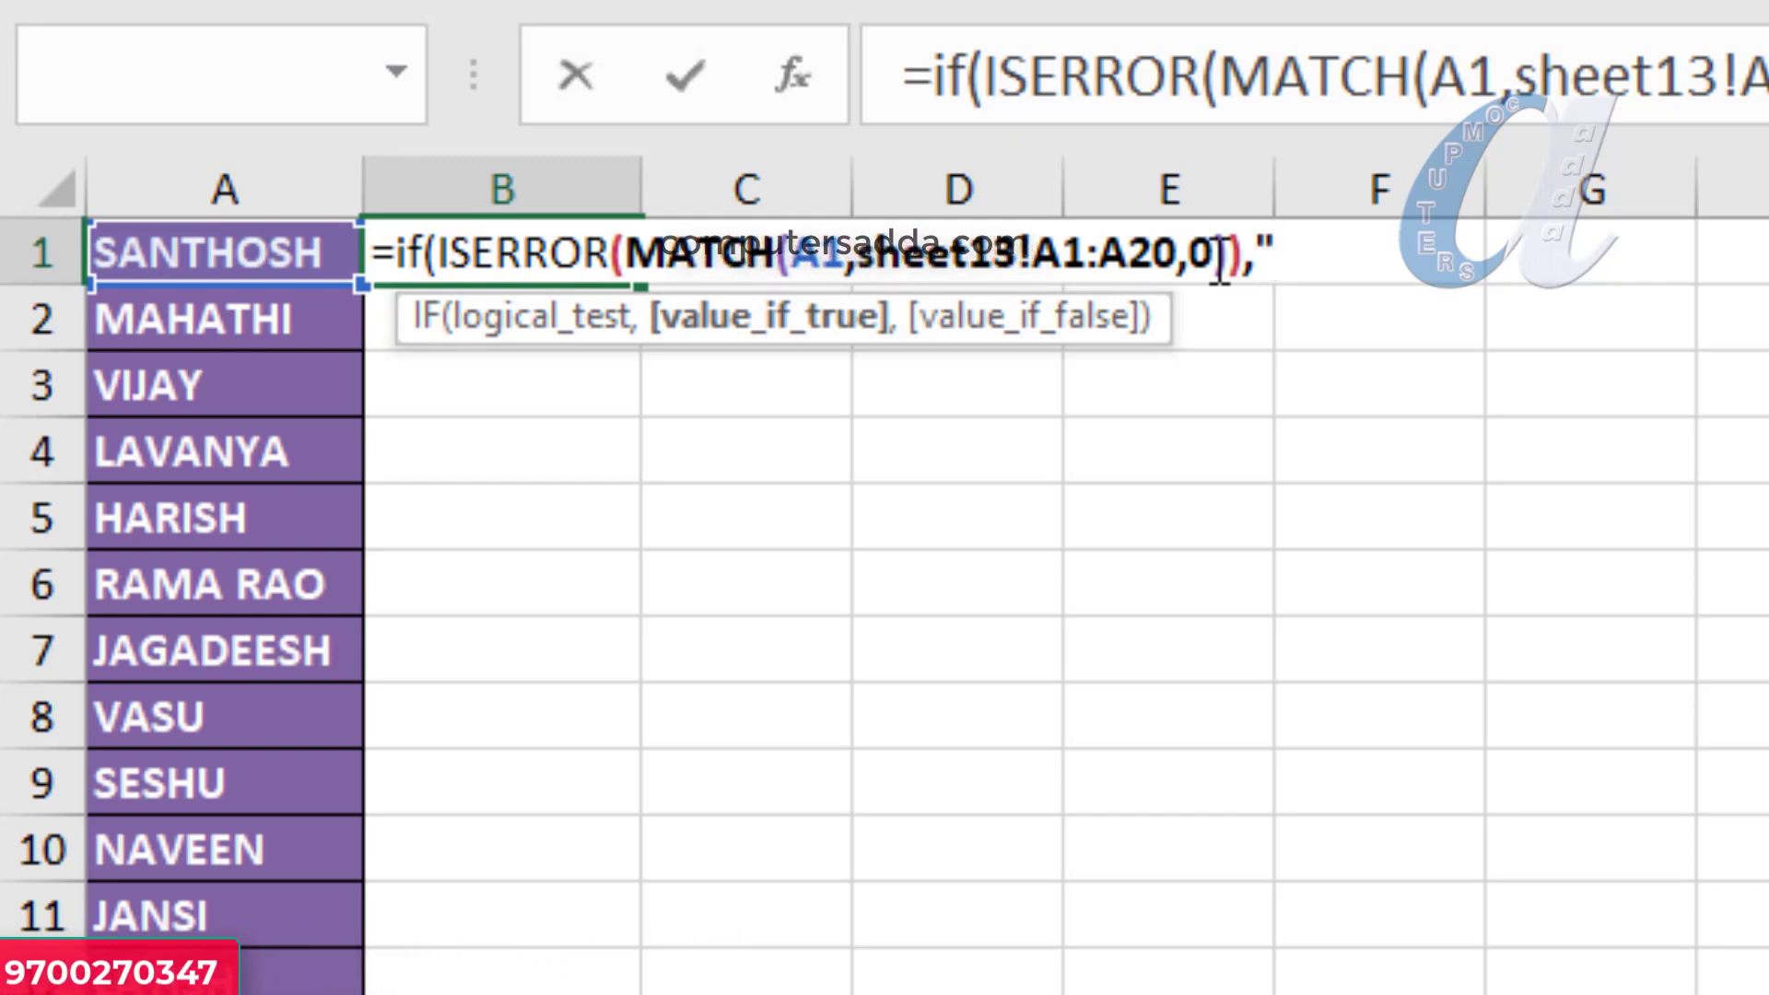
pyautogui.write('new')
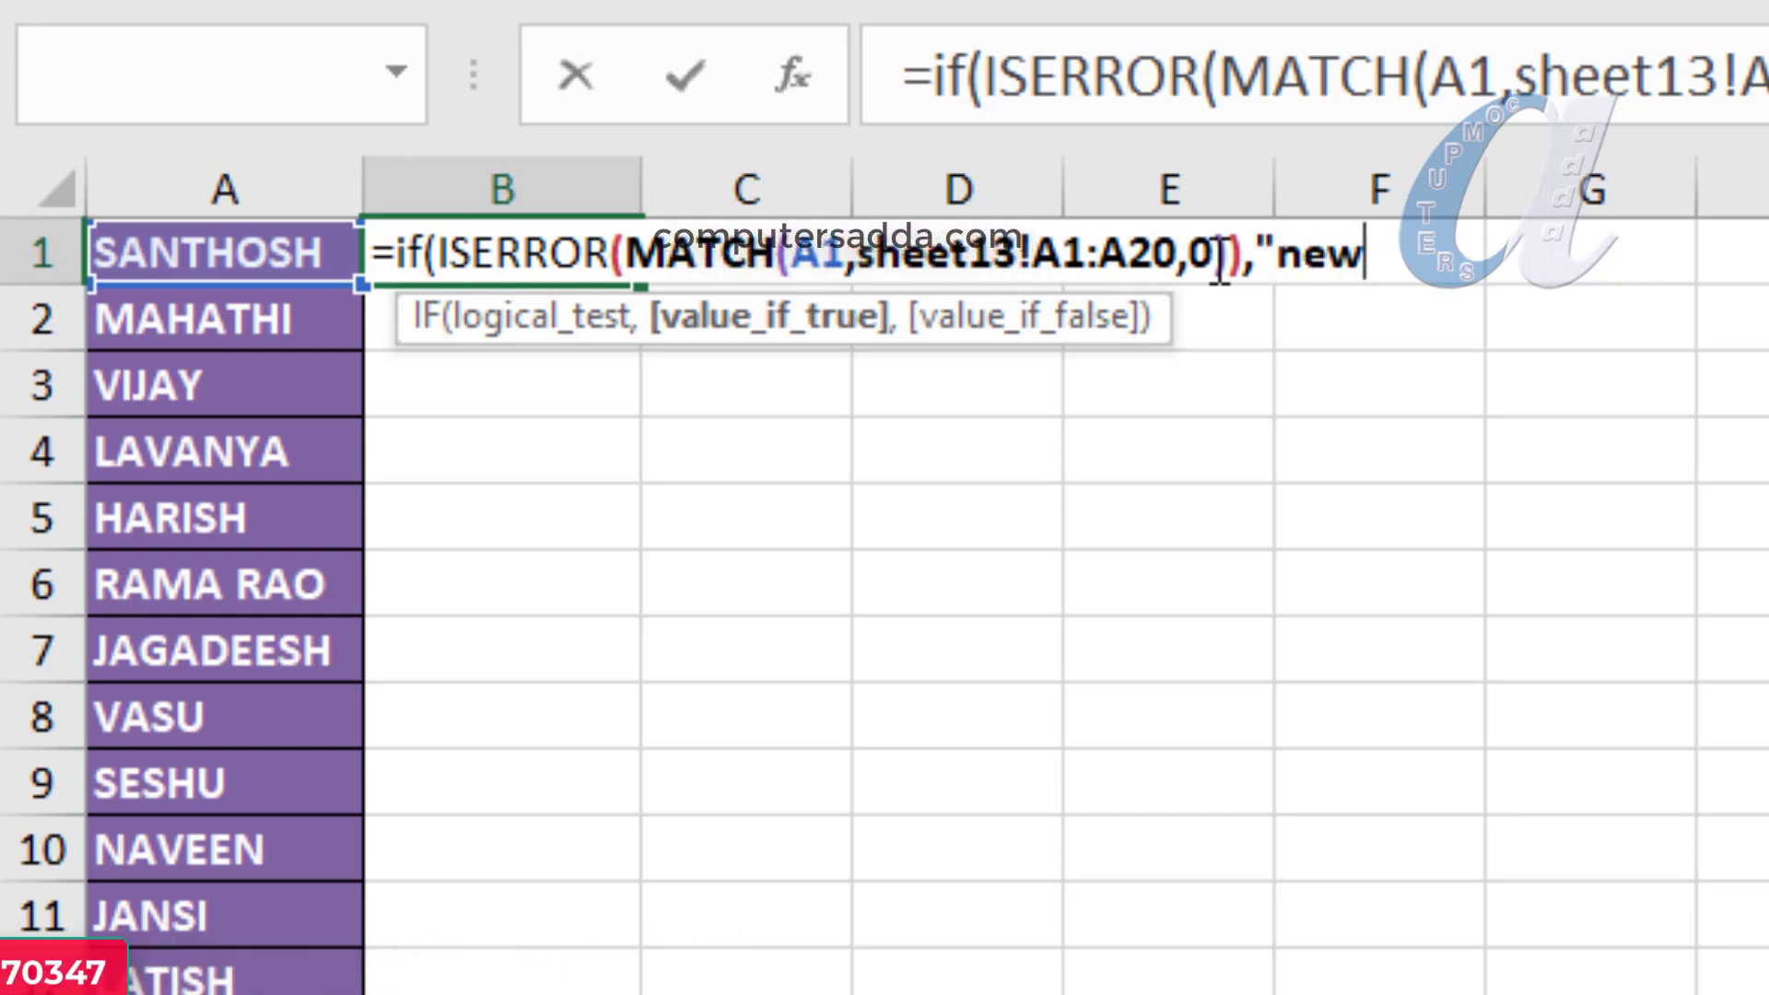
pyautogui.write('",')
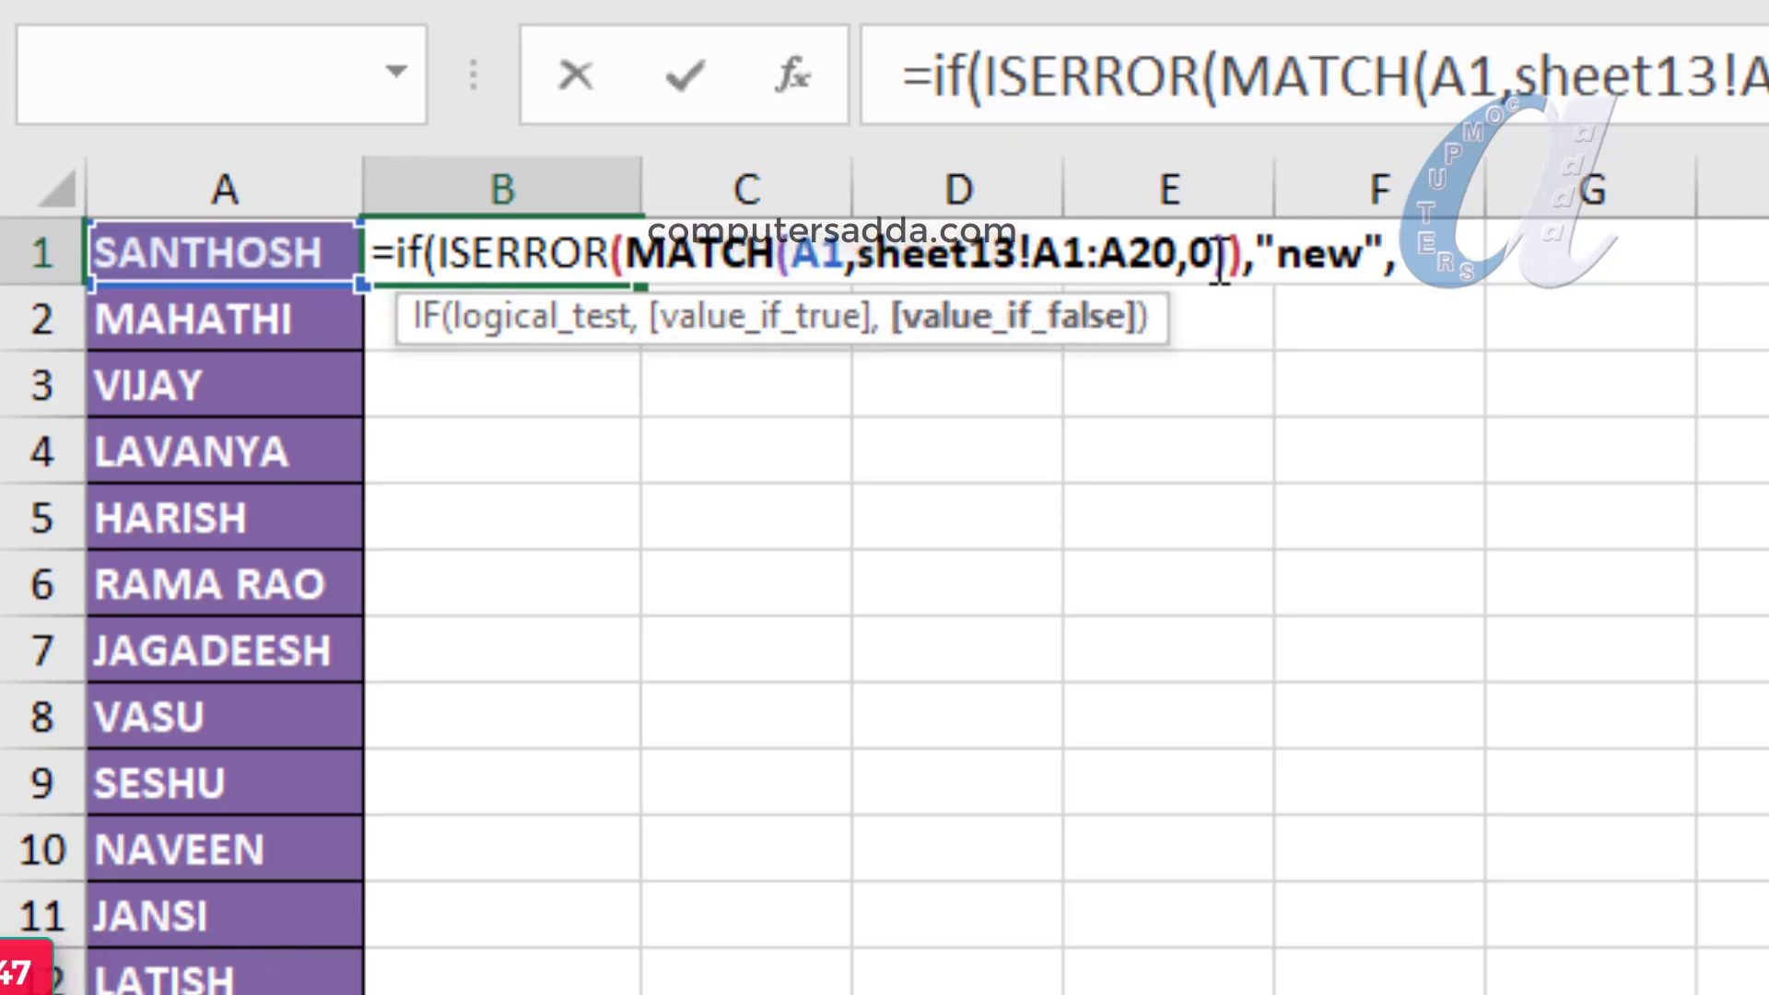
pyautogui.write('"')
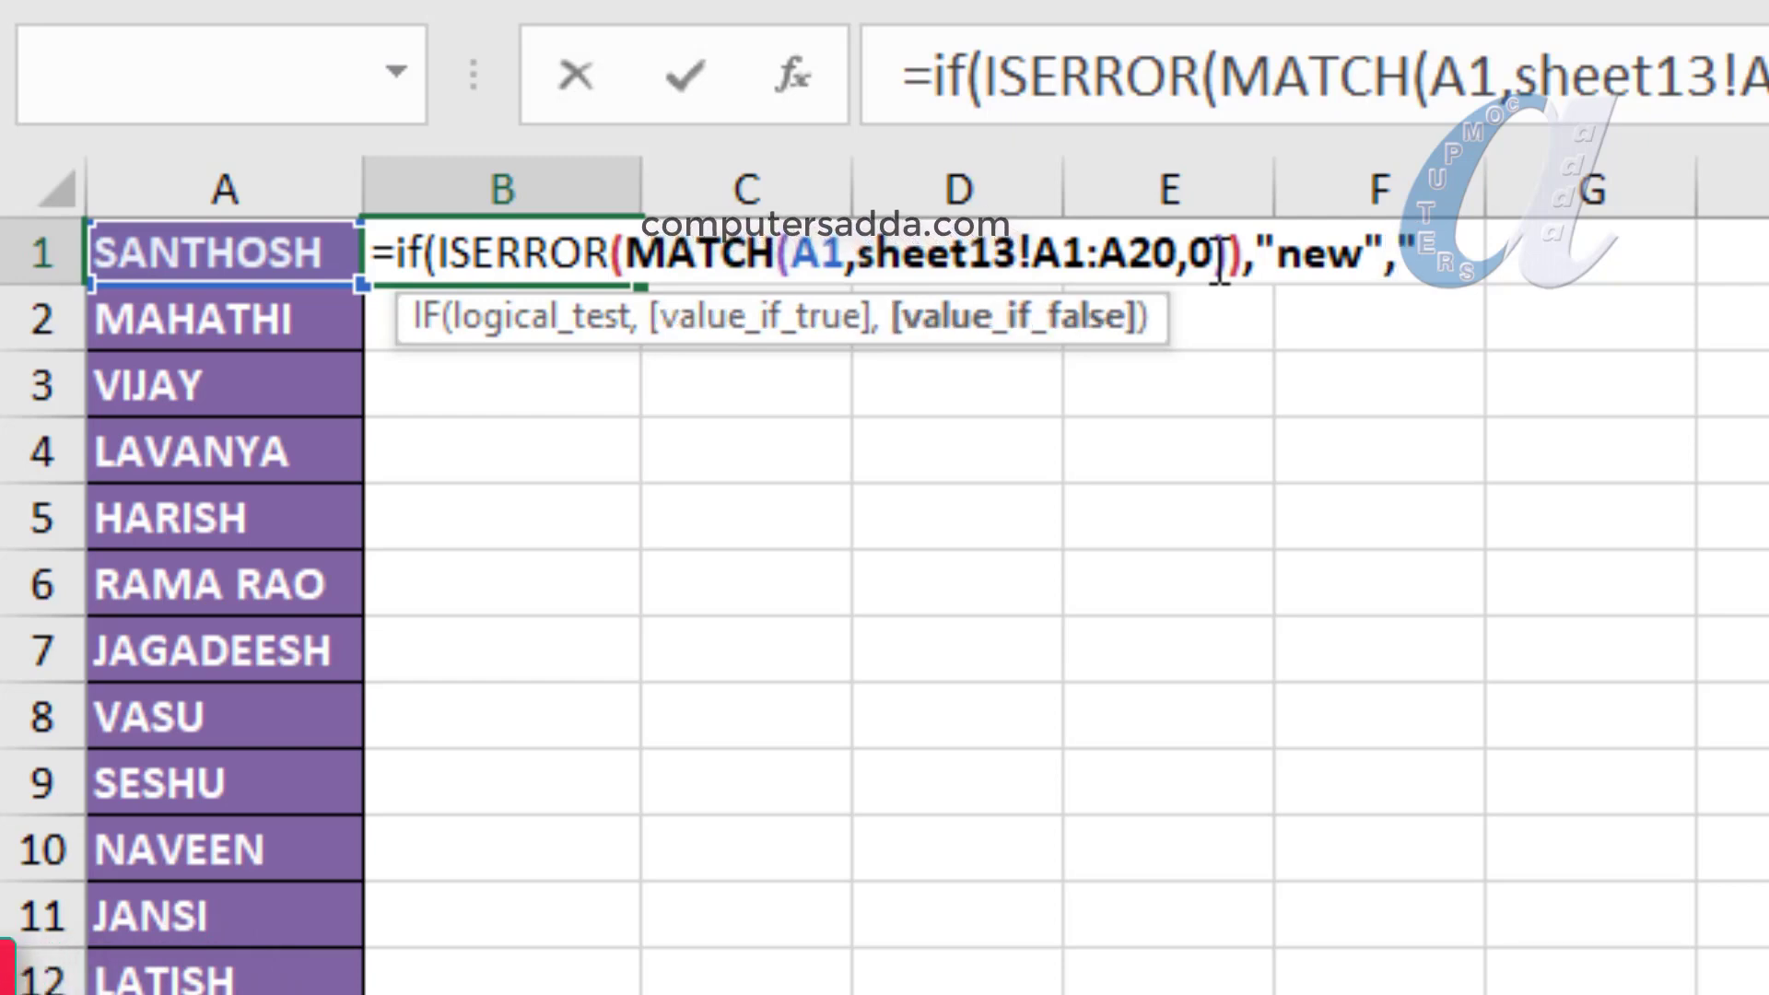
pyautogui.write('old')
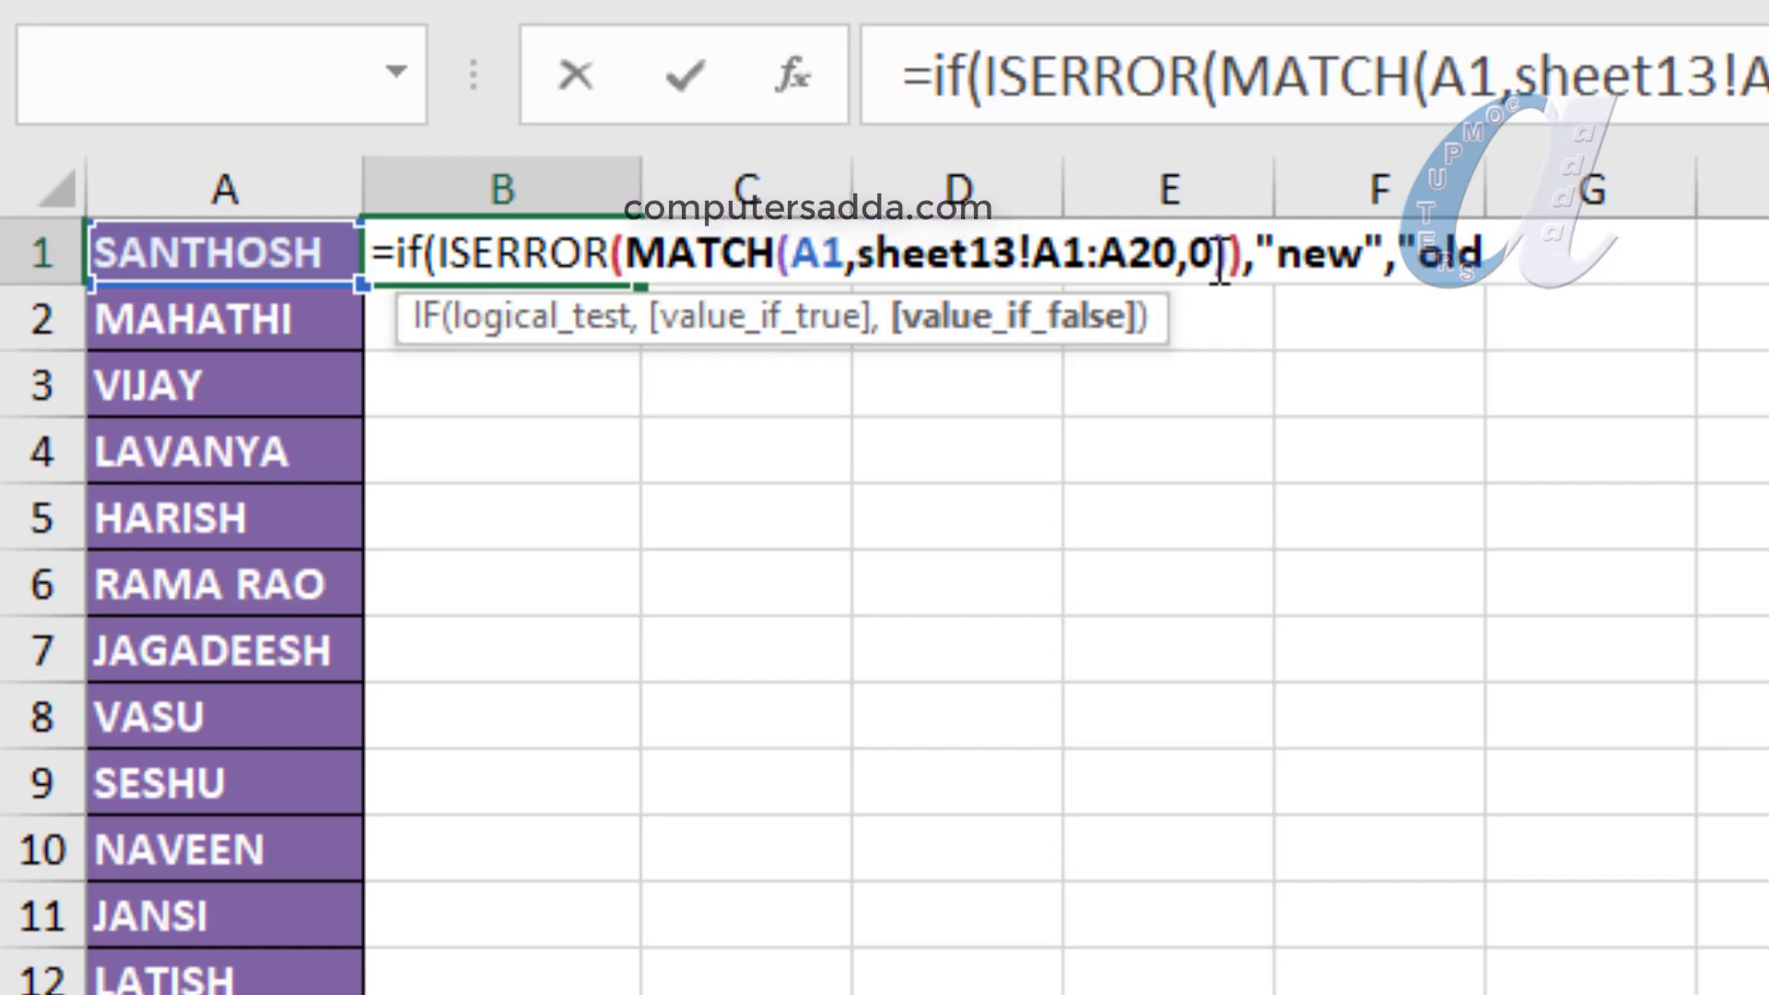
pyautogui.write('")')
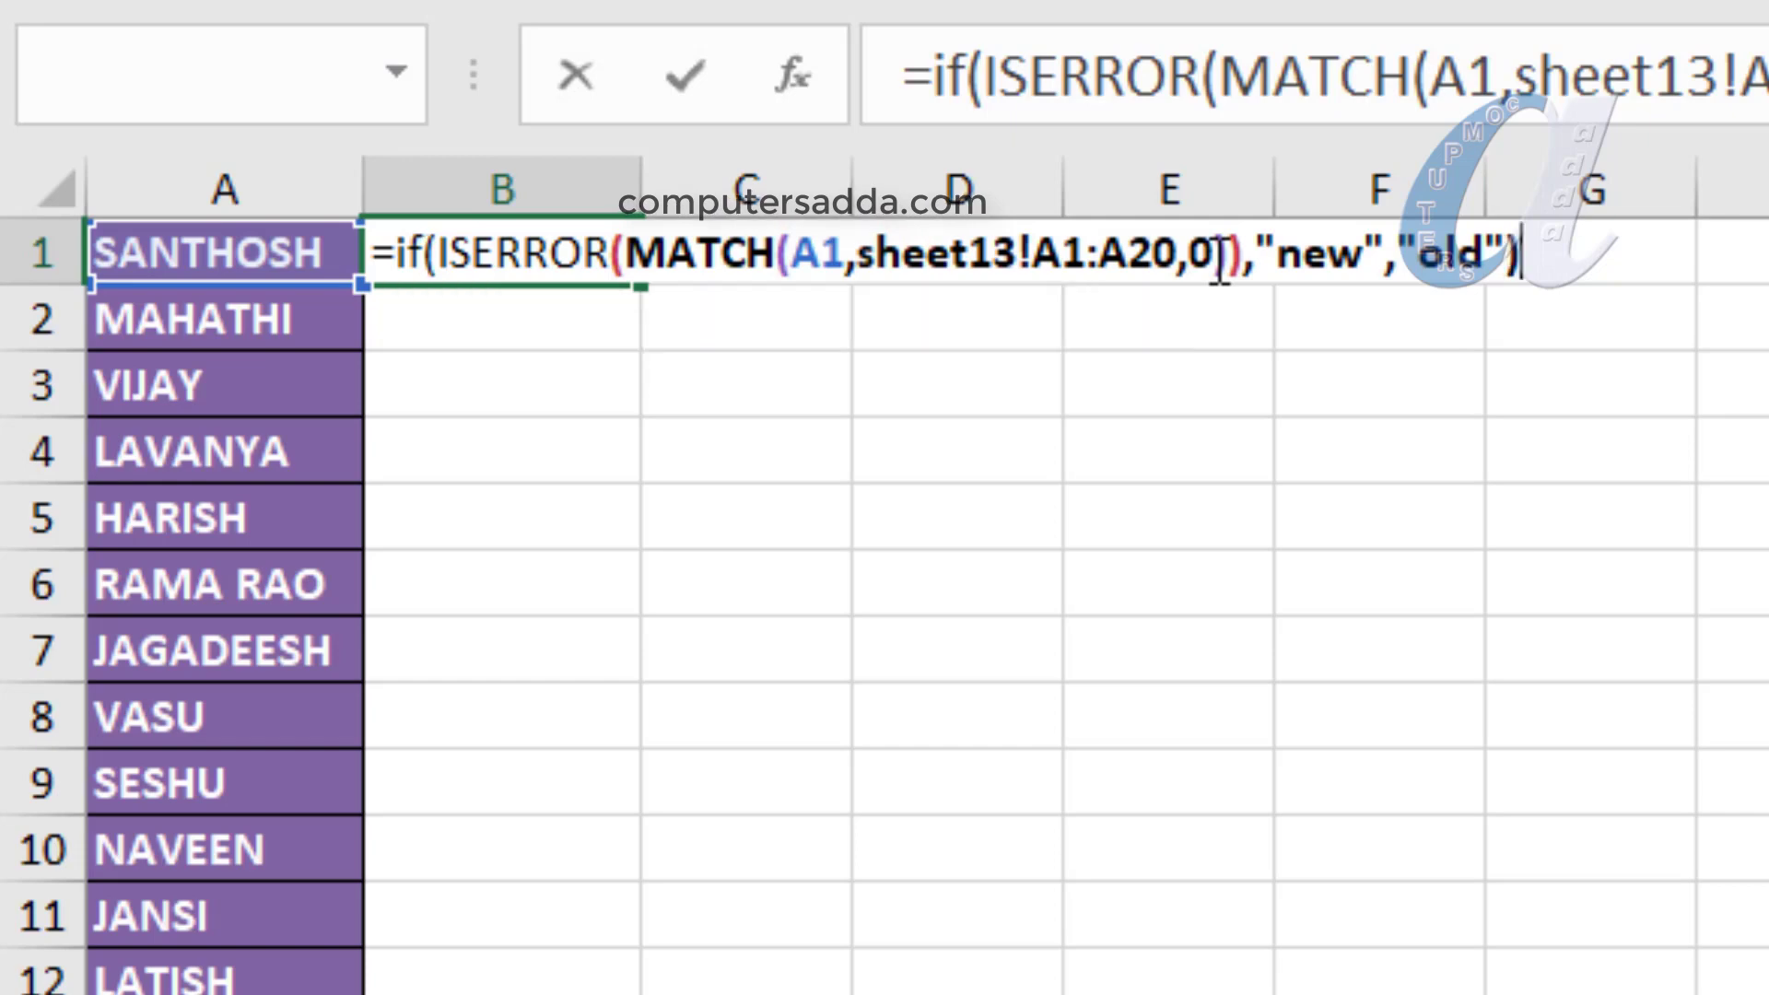
pyautogui.press('Return')
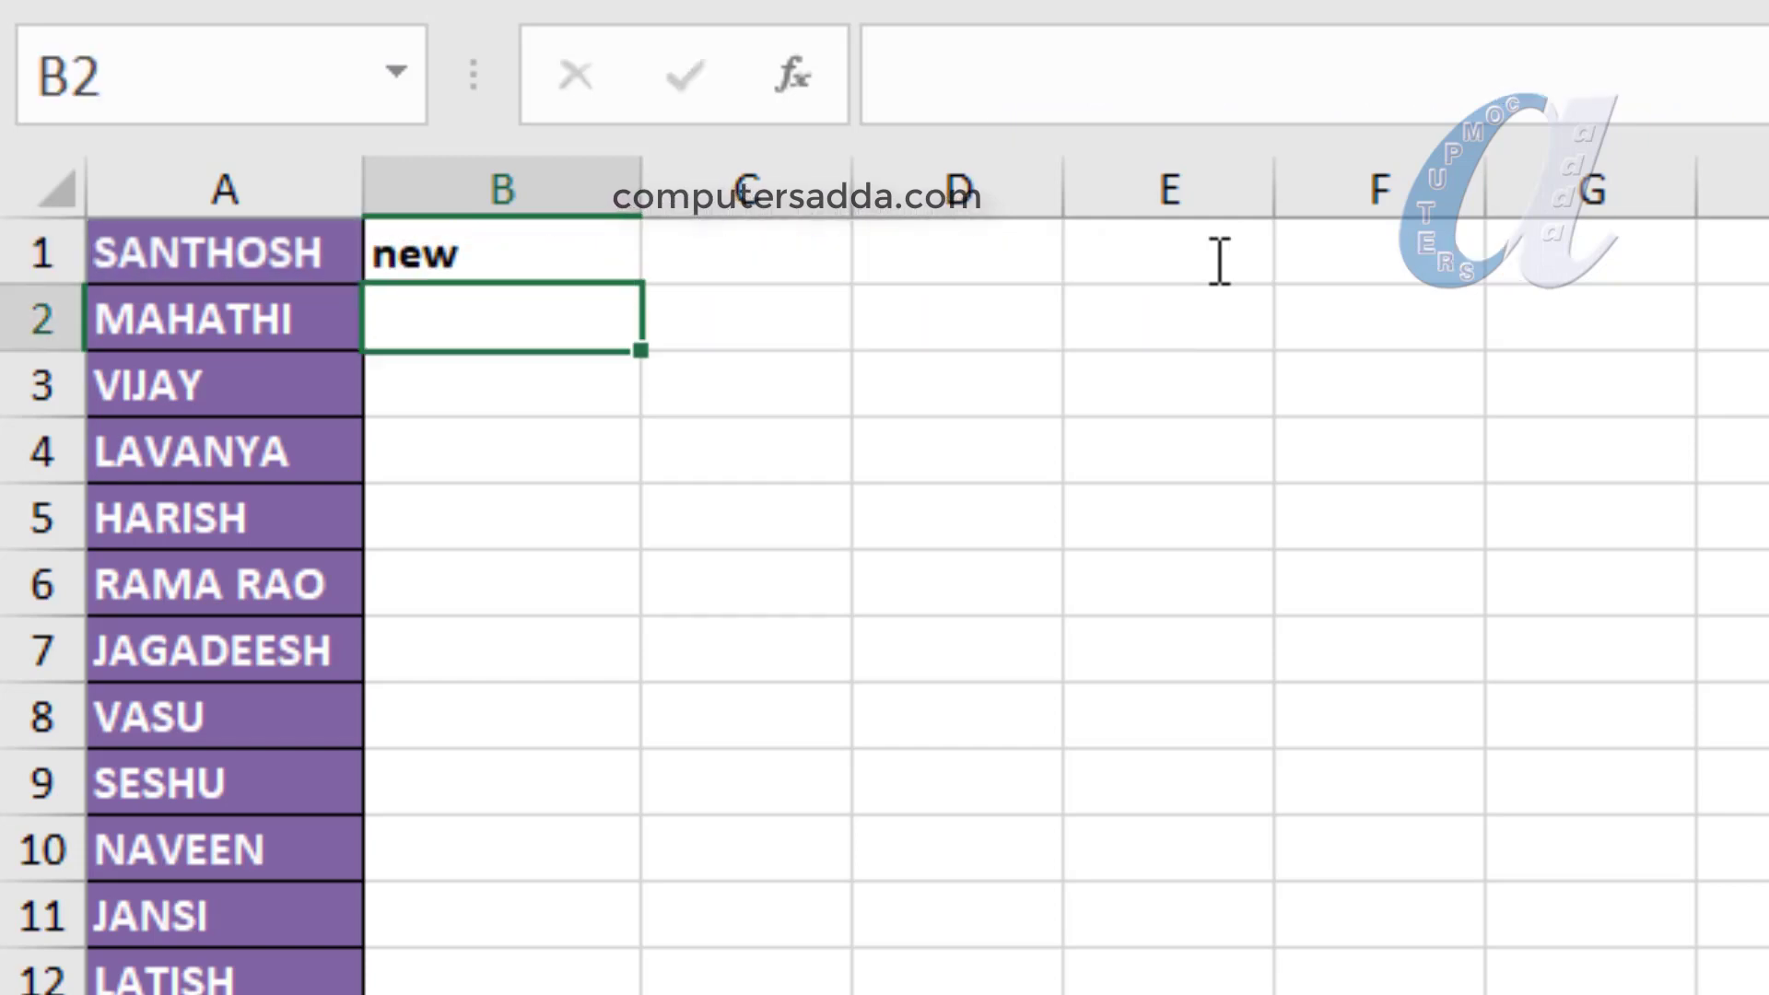
# - Fill B1's formula down to B20 and check VIJAY's result in B3
pyautogui.click(492, 260)
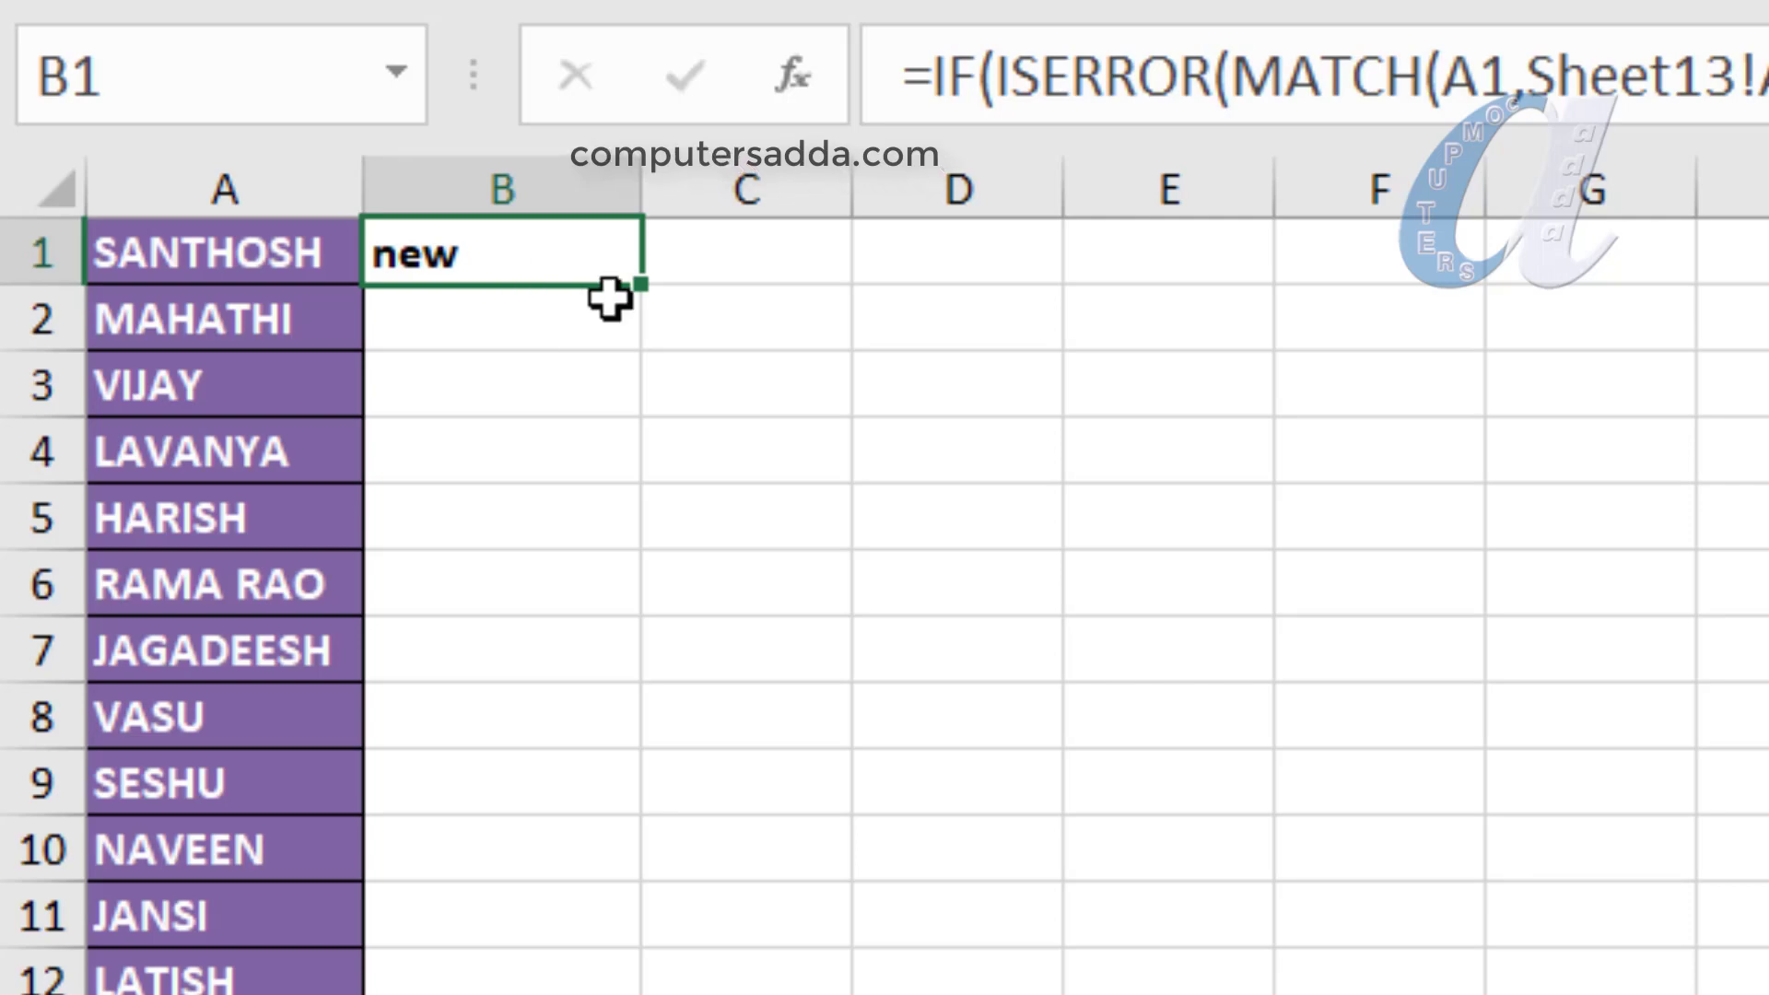
pyautogui.moveTo(640, 286); pyautogui.dragTo(641, 986)
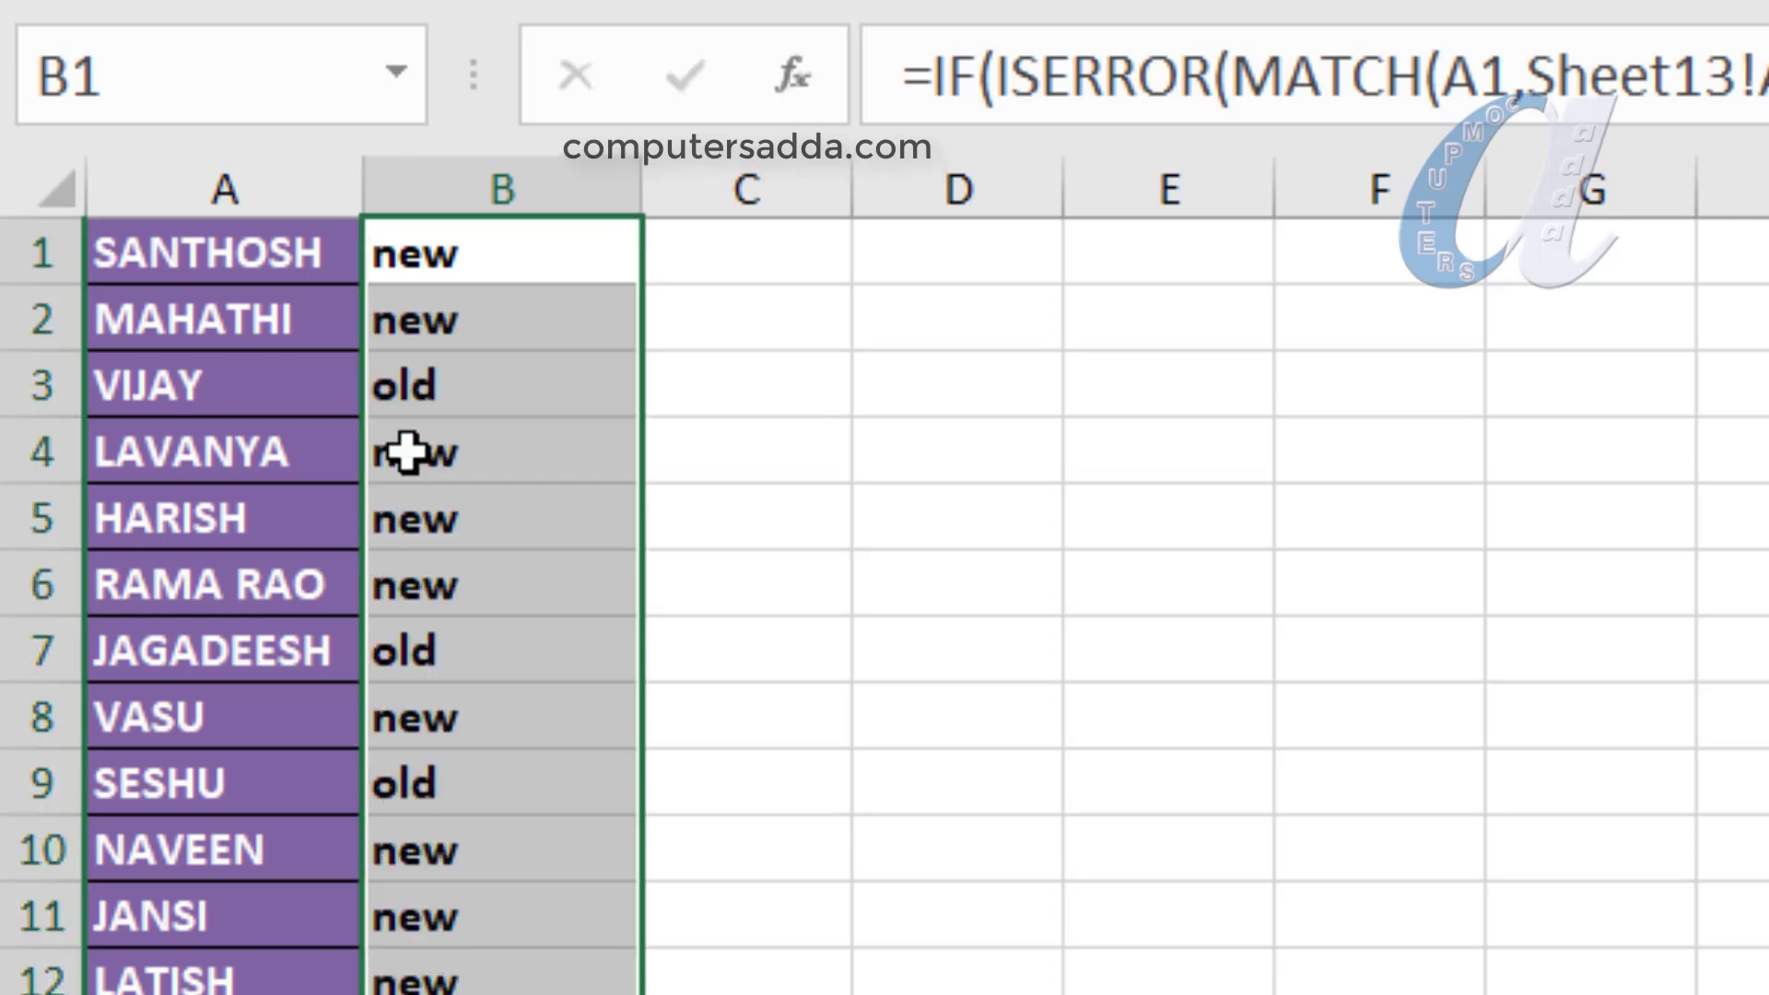
pyautogui.click(422, 392)
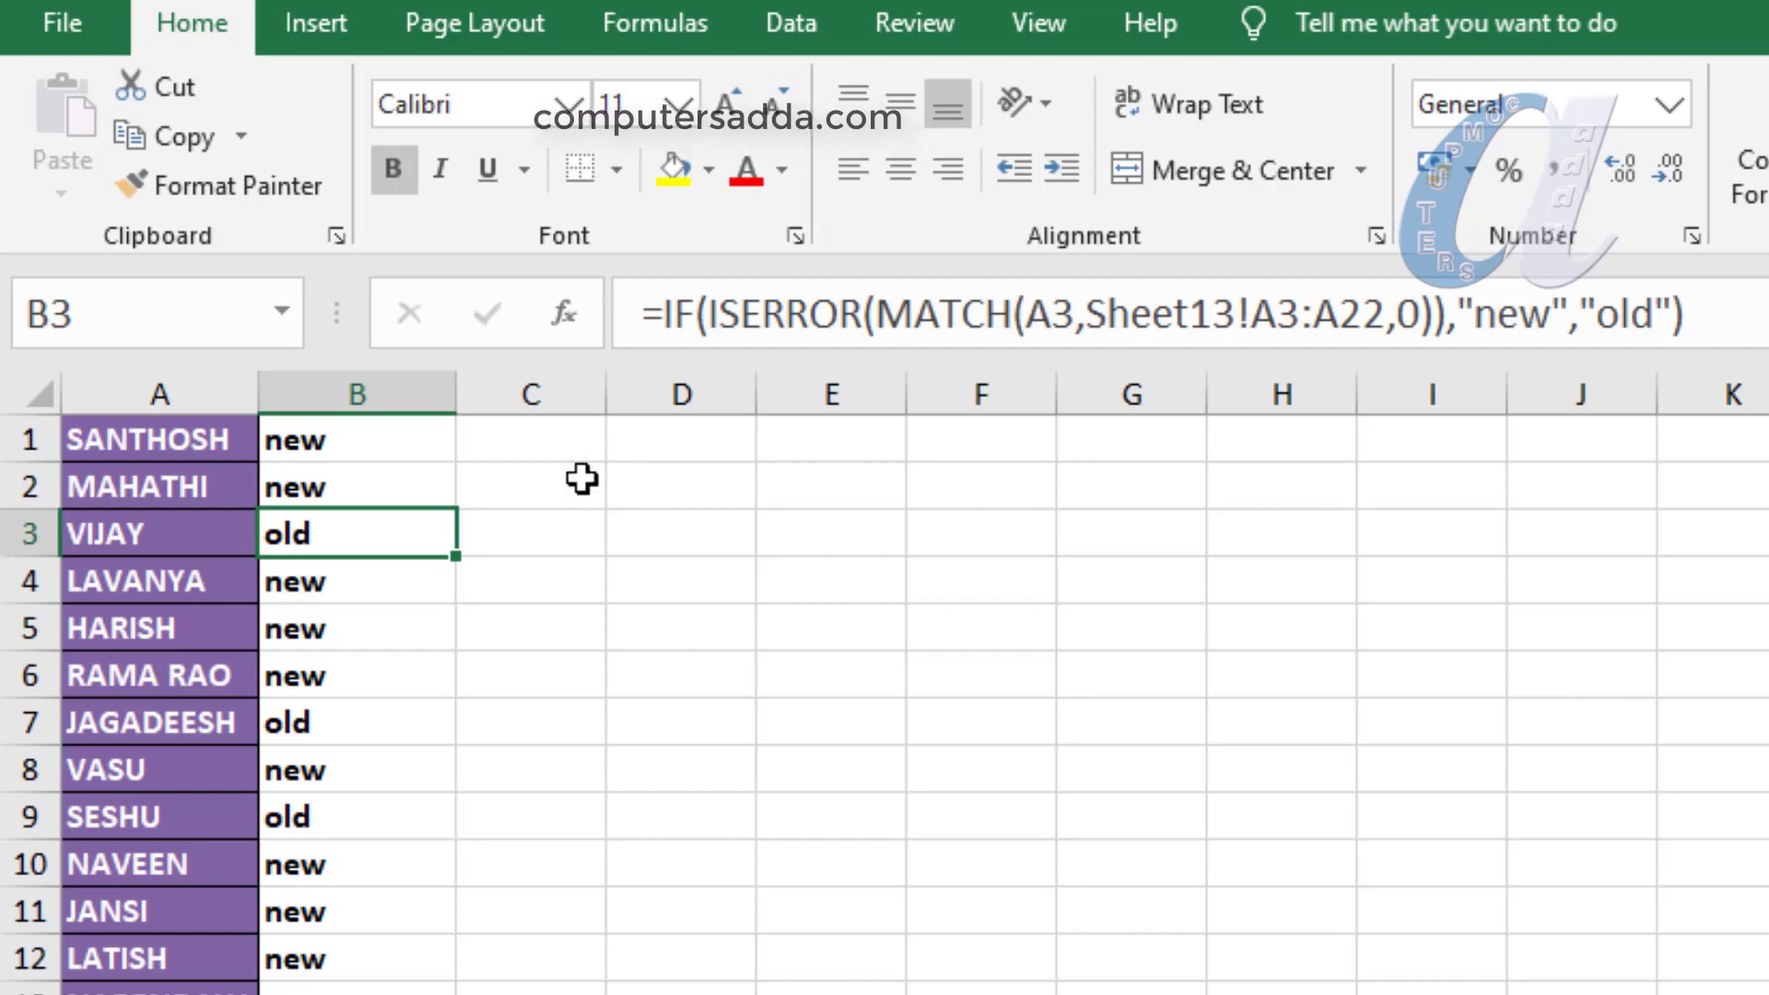
# - Replace "new" with empty quotes in B1's formula and refill it down to B20
pyautogui.click(340, 442)
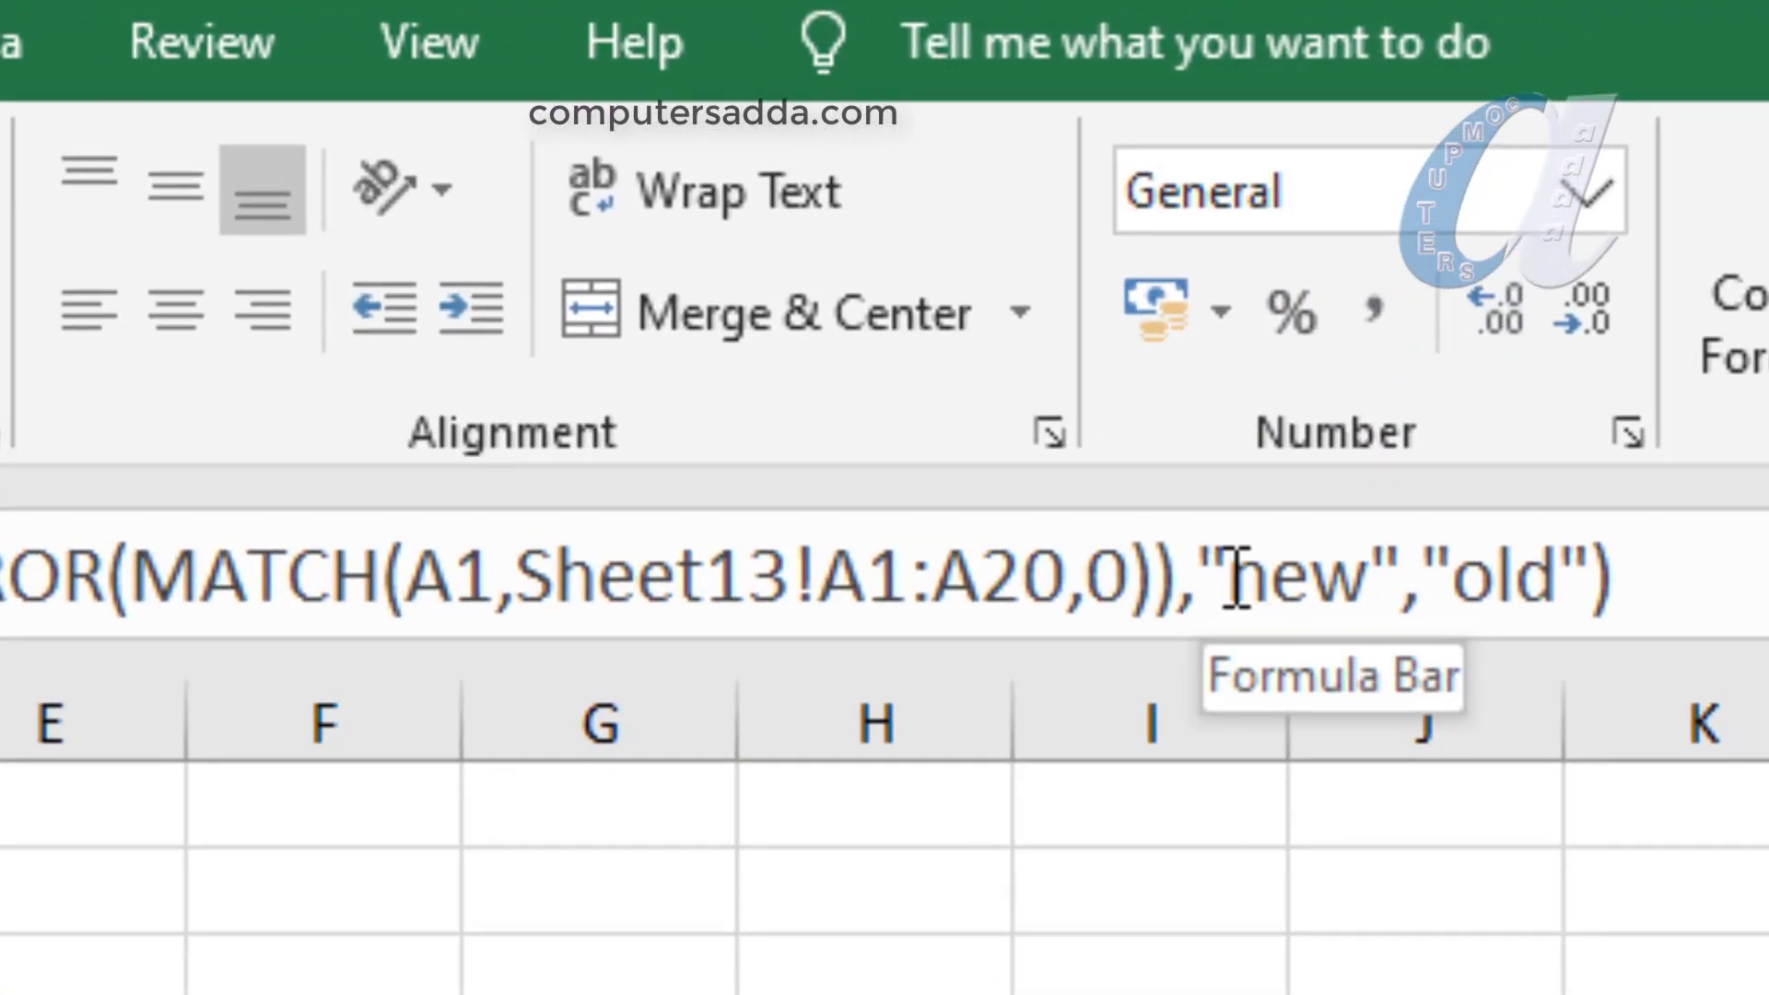
pyautogui.moveTo(1233, 576); pyautogui.dragTo(1371, 579)
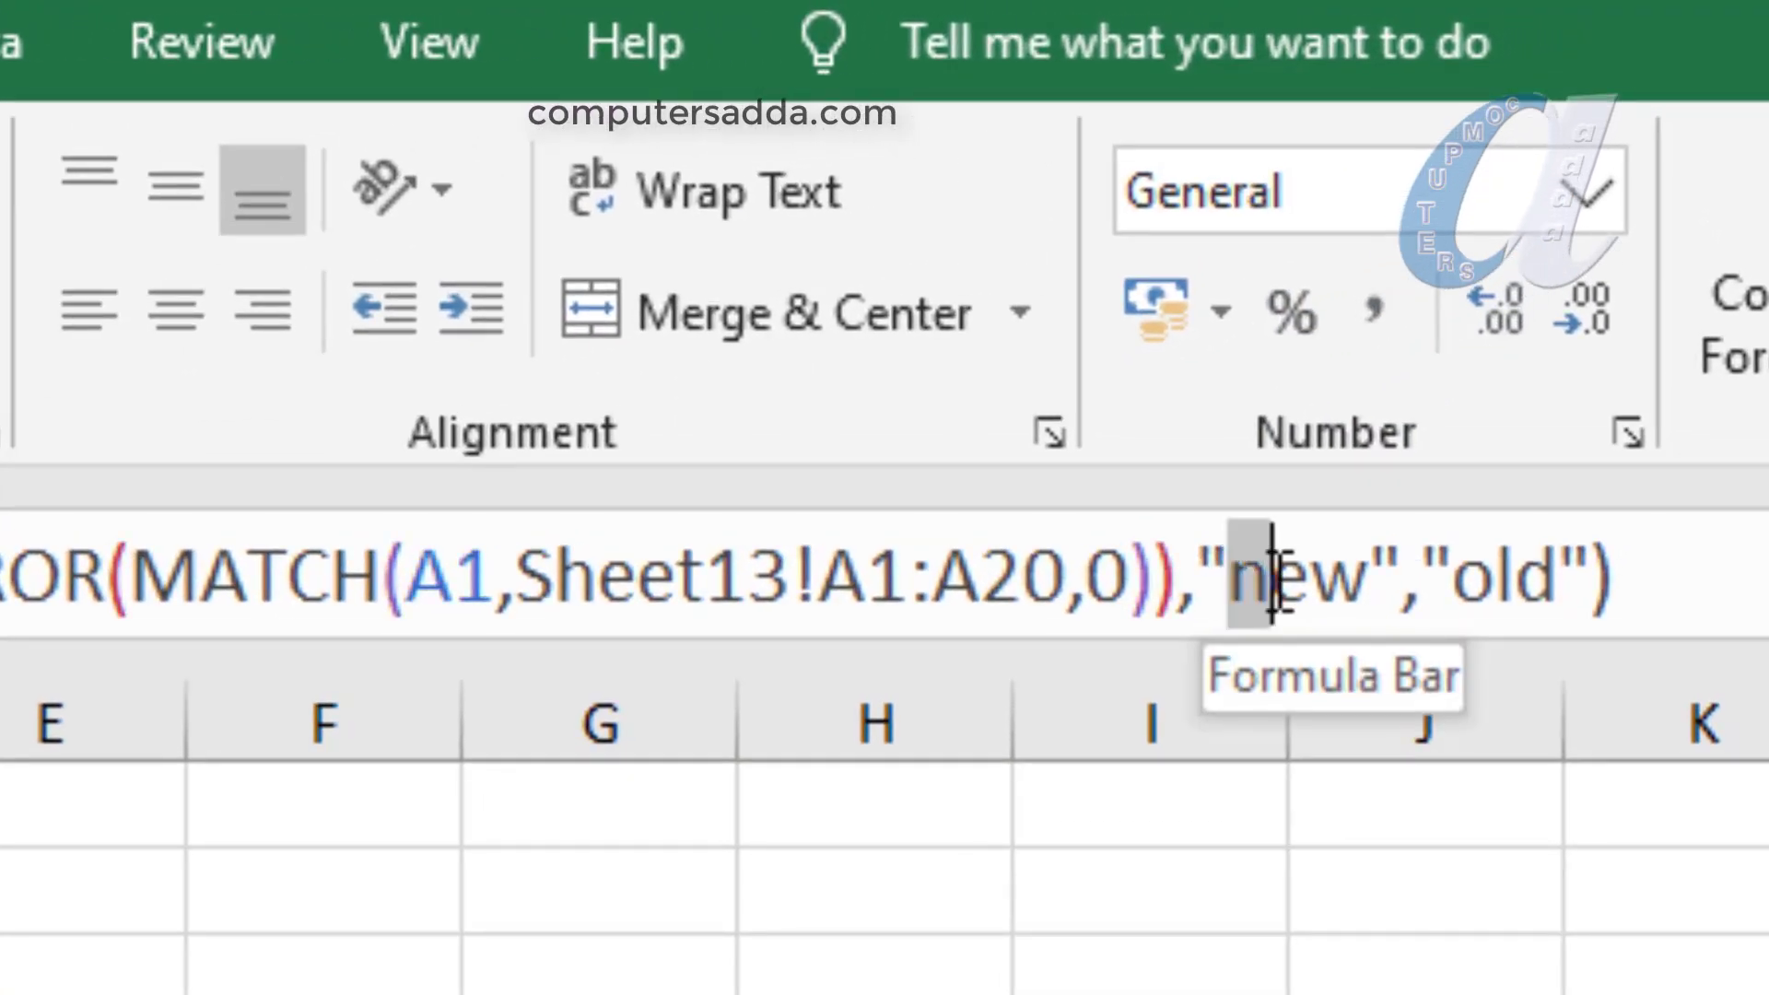
pyautogui.press('BackSpace')
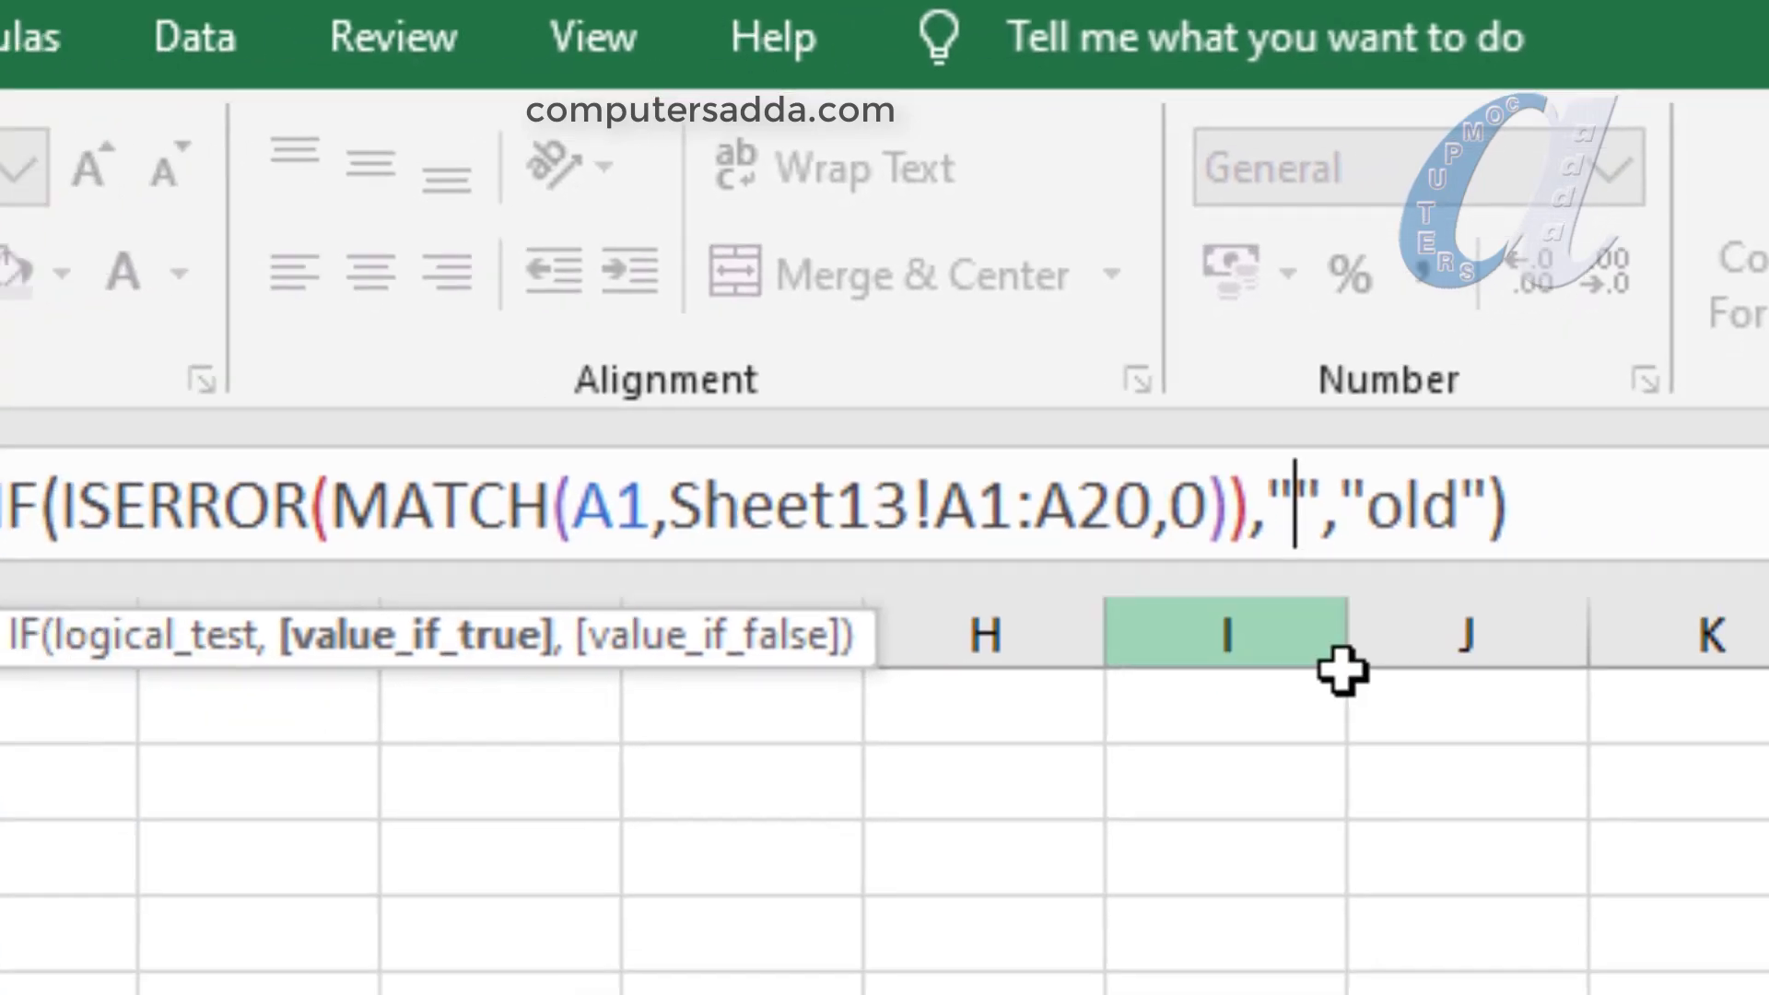
pyautogui.press('Return')
pyautogui.click(393, 441)
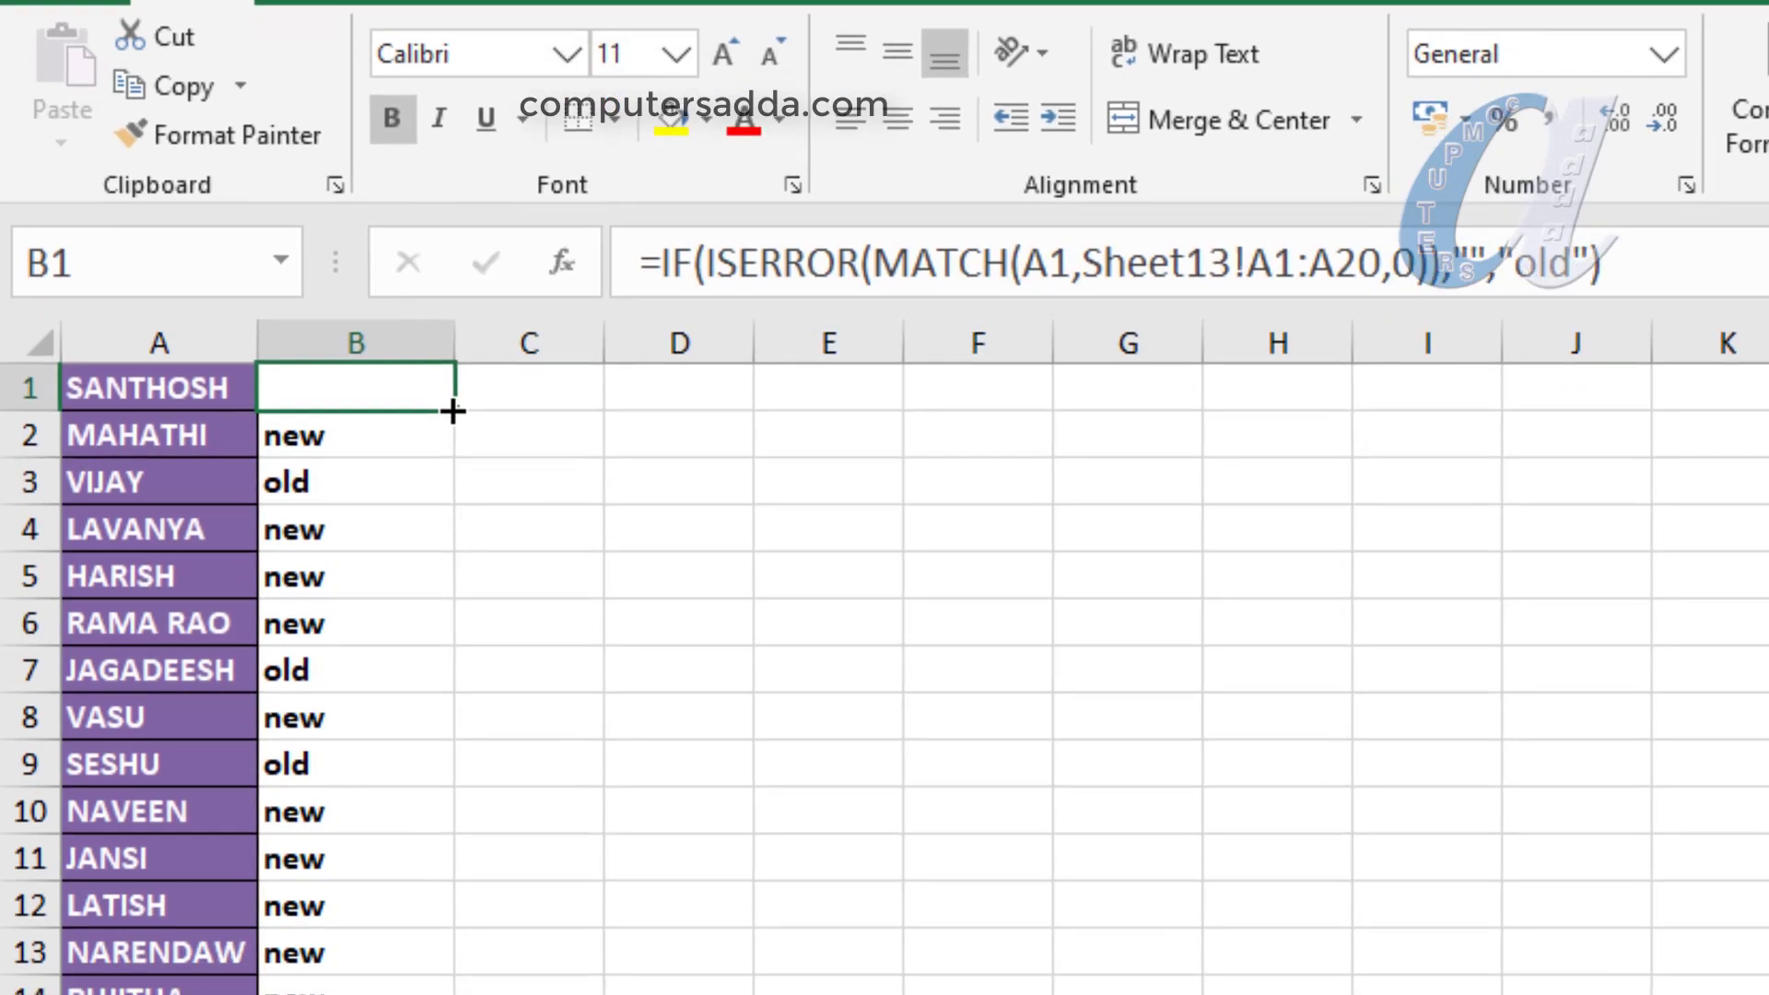
pyautogui.doubleClick(454, 464)
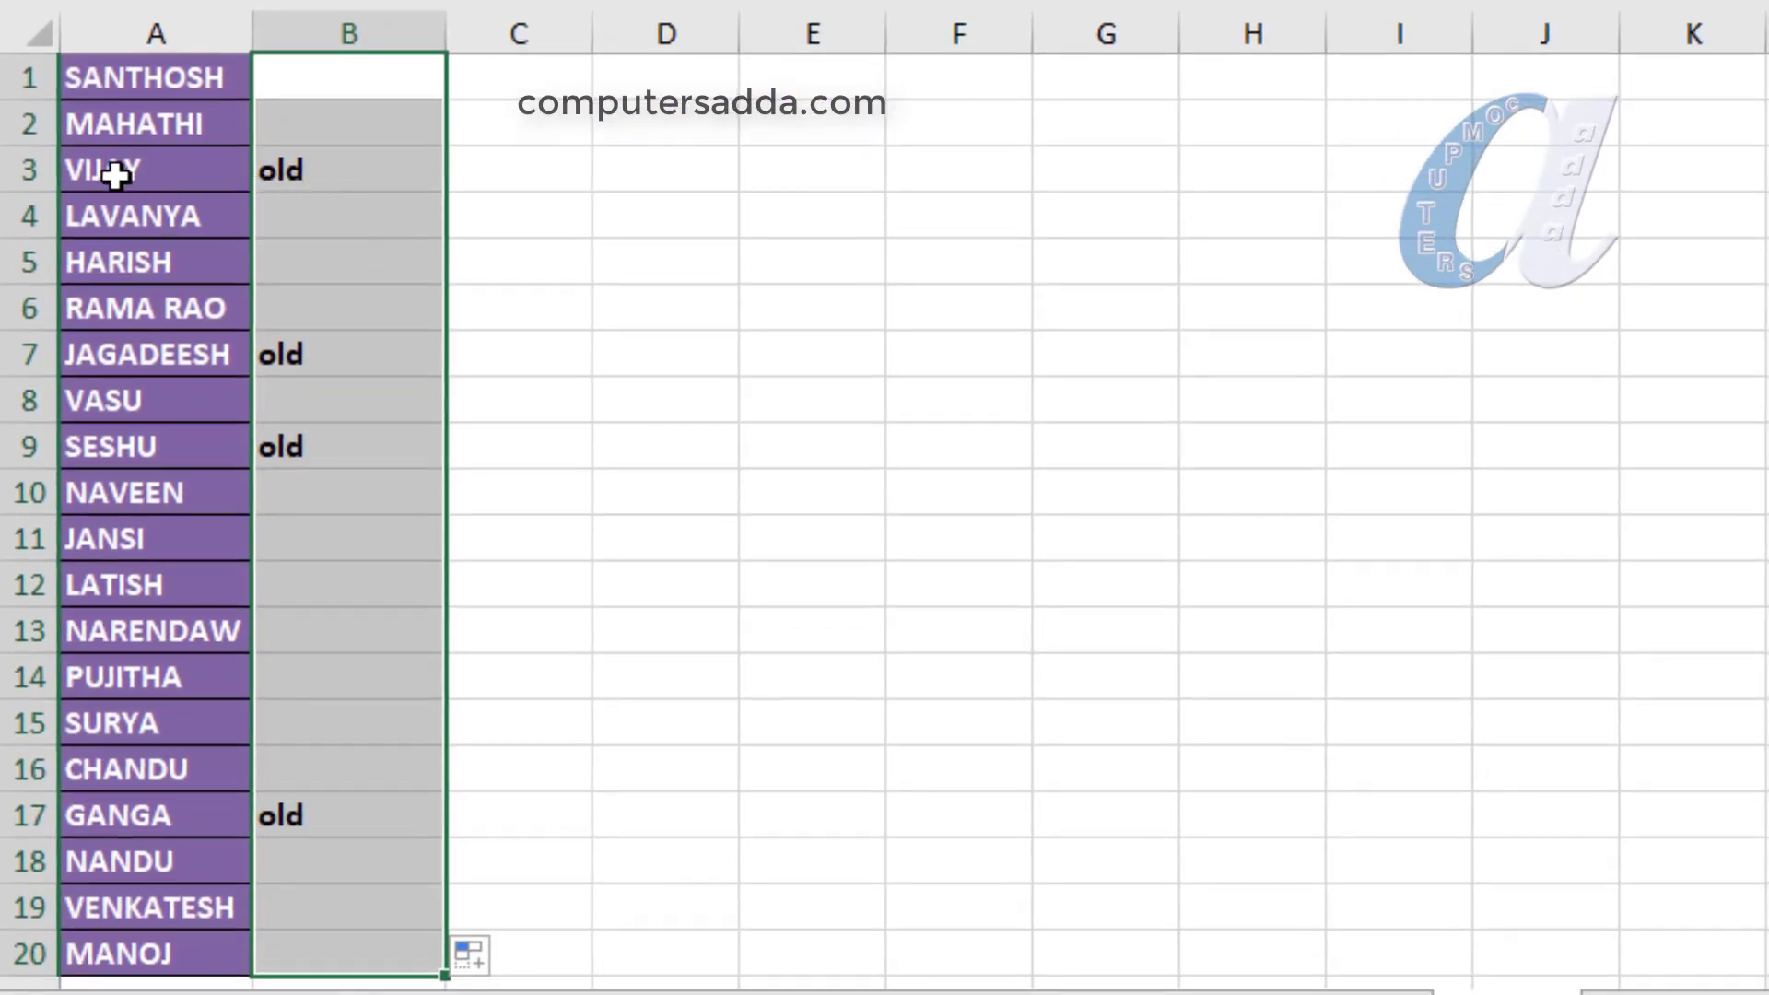